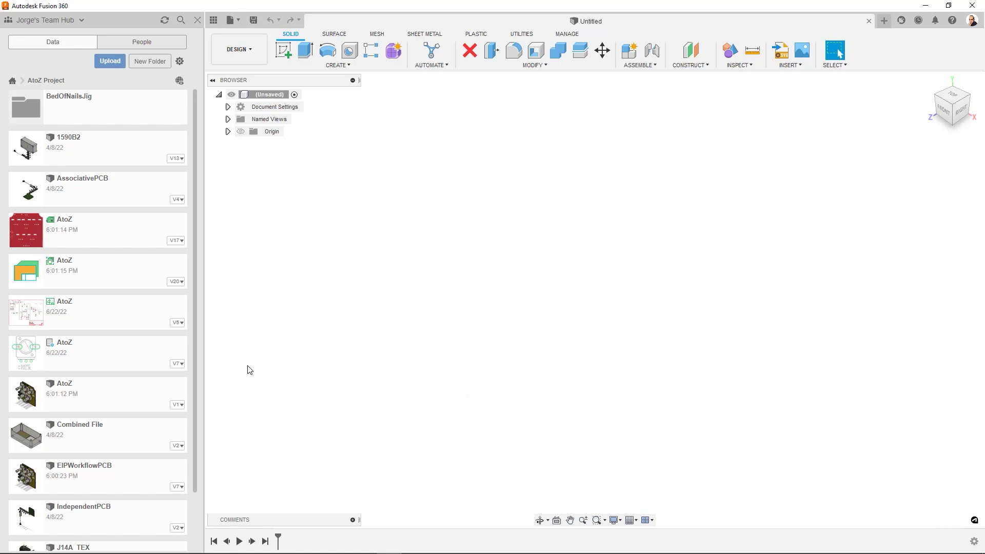
- Save the new design as 'BedofNails' in AtoZ Project's BedOfNailsJig folder
{"action": "left_click", "coordinate": [254, 20]}
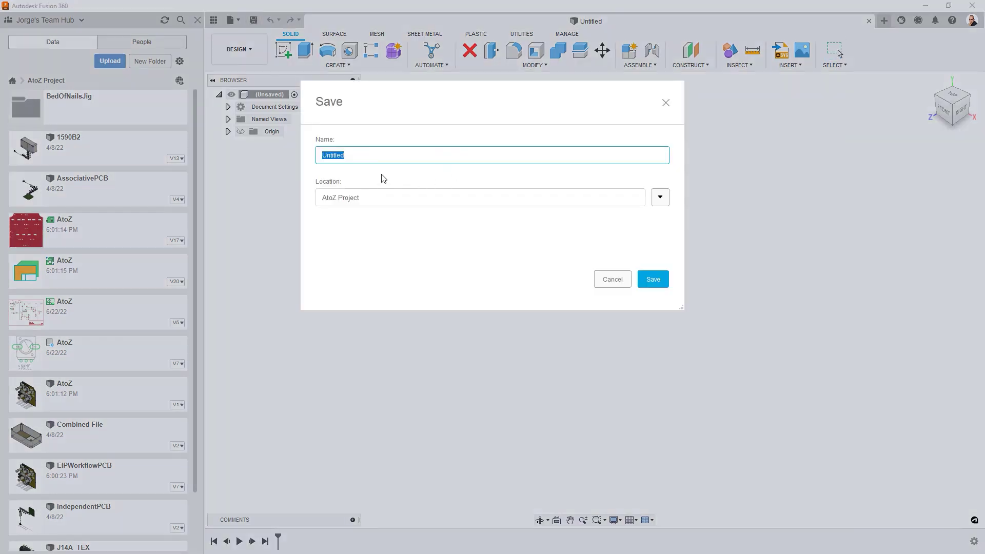
{"action": "left_click", "coordinate": [660, 198]}
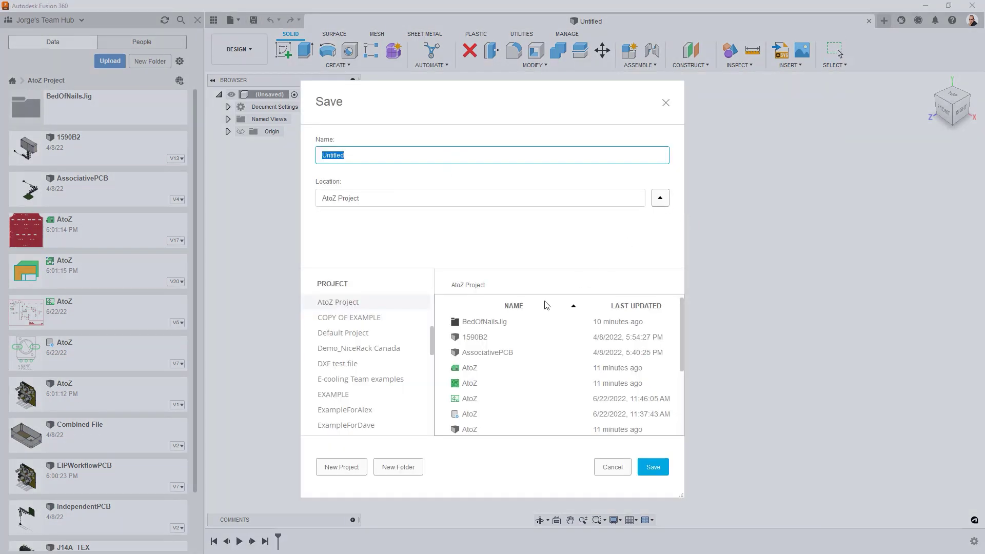
{"action": "double_click", "coordinate": [491, 322]}
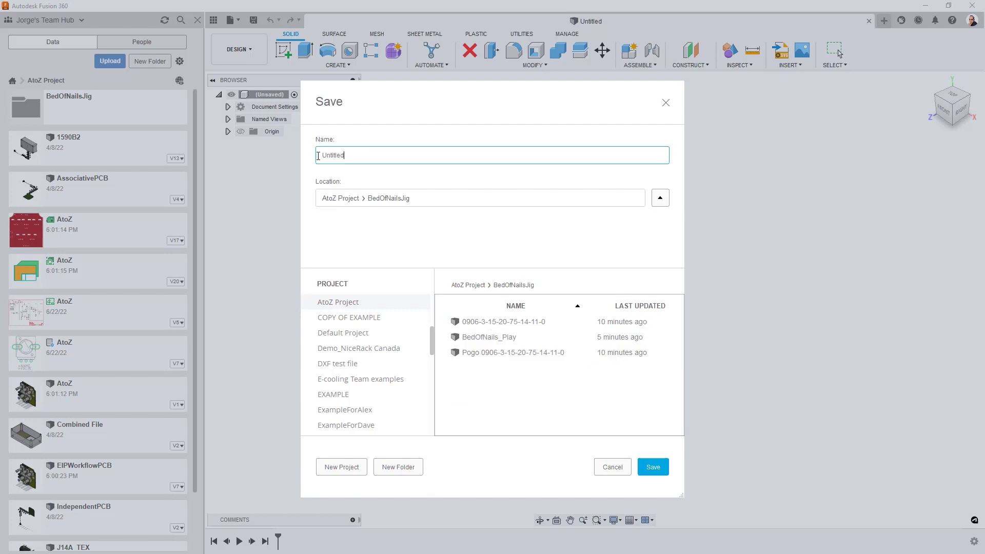
{"action": "type", "text": "BedofNails"}
{"action": "left_click", "coordinate": [653, 467]}
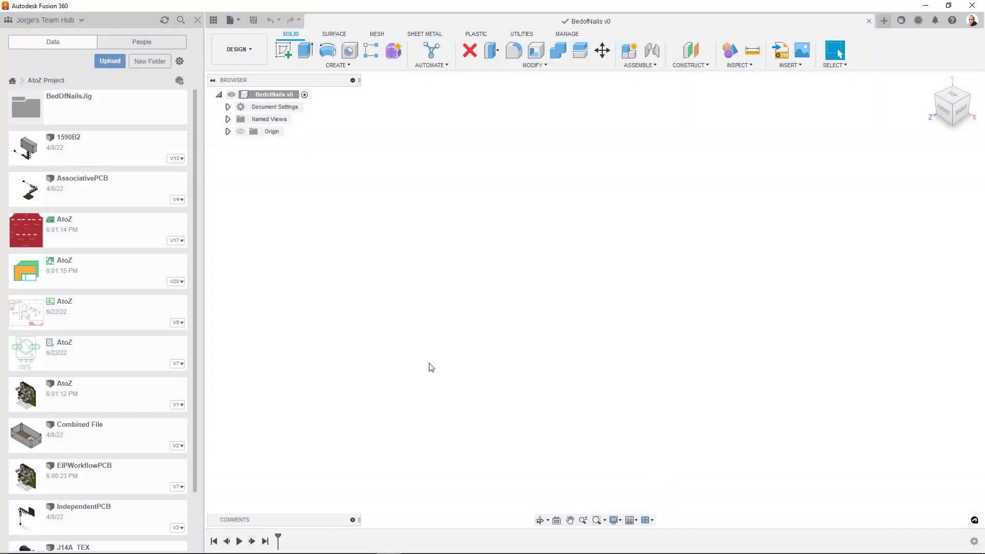
- Insert the AtoZ board design into BedofNails, keeping its original placement
{"action": "right_click", "coordinate": [90, 395]}
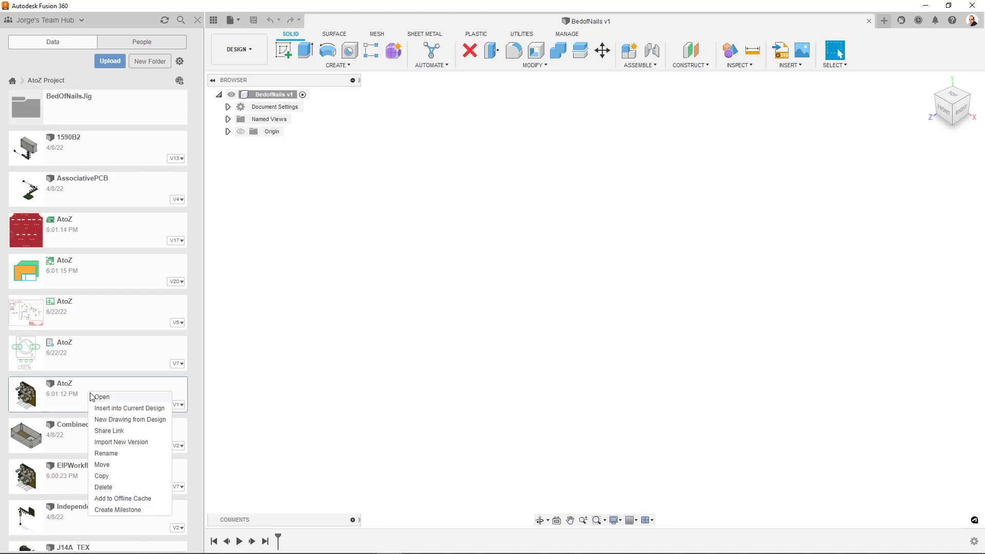
{"action": "left_click", "coordinate": [117, 408]}
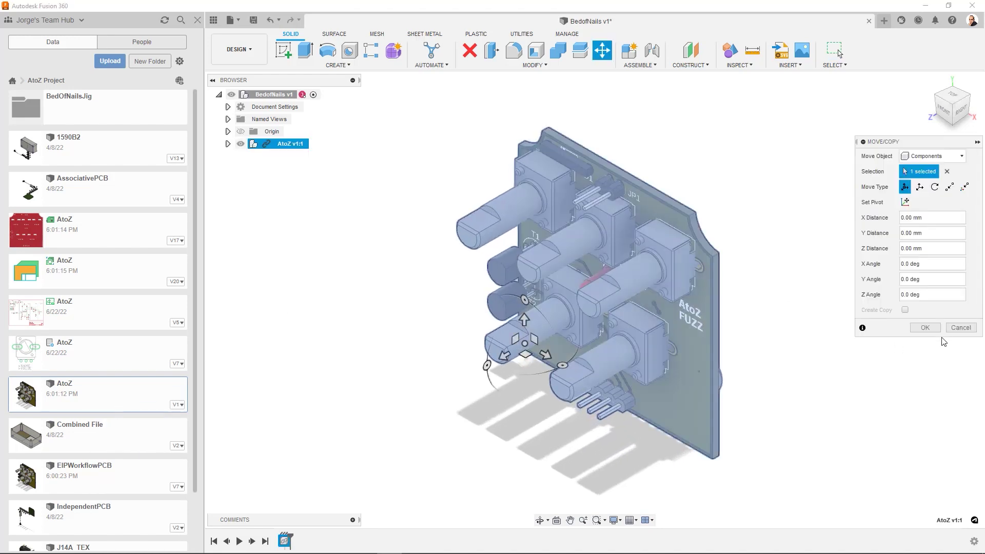
{"action": "left_click", "coordinate": [927, 329]}
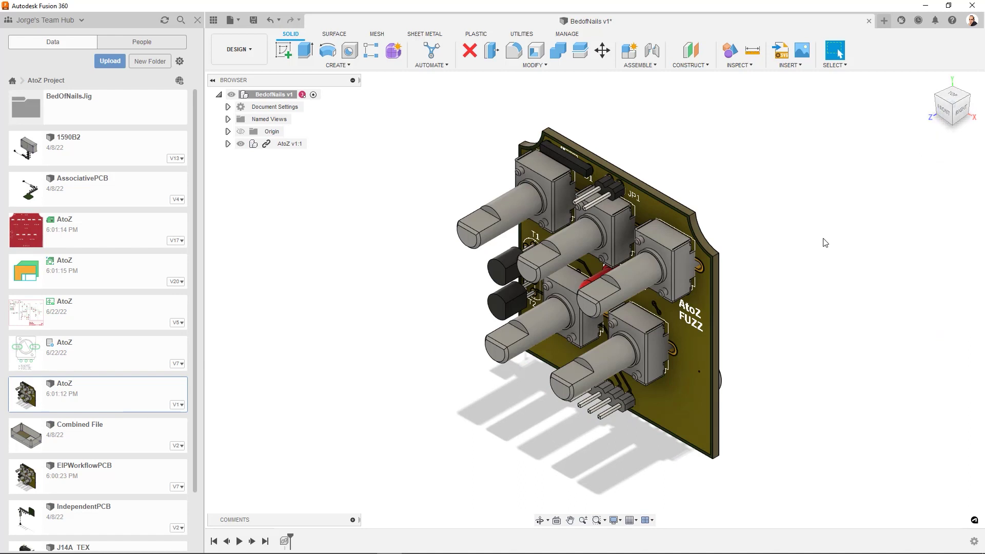
{"action": "middle_click_drag", "start_coordinate": [825, 243], "coordinate": [680, 211]}
- Create an offset construction plane 25 mm from the board's face
{"action": "left_click", "coordinate": [690, 51]}
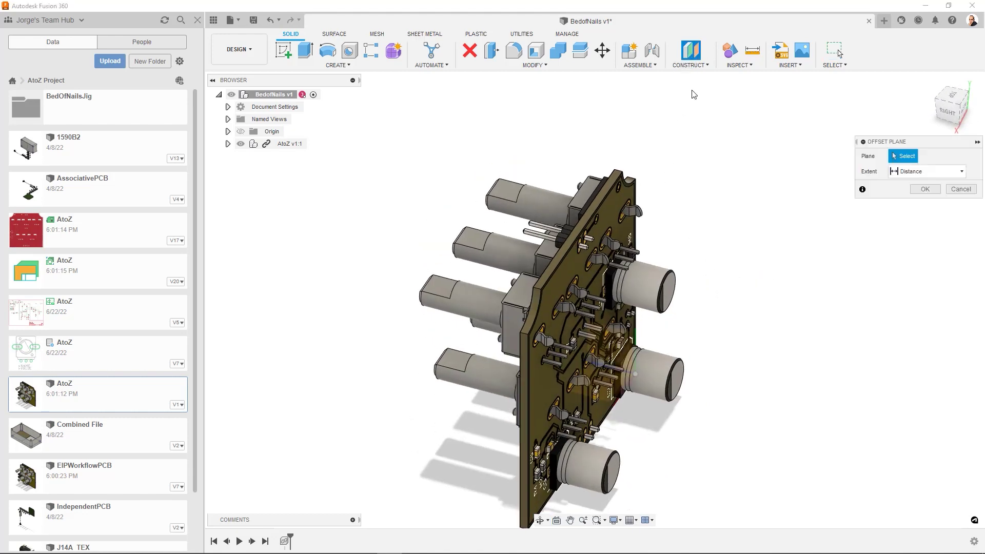
{"action": "left_click", "coordinate": [577, 279]}
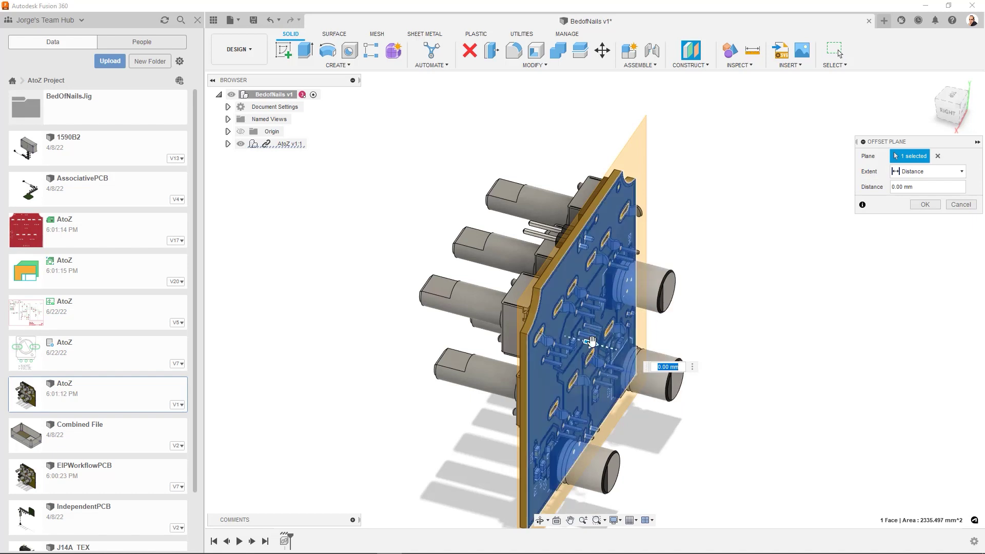
{"action": "left_click_drag", "start_coordinate": [591, 343], "coordinate": [719, 379]}
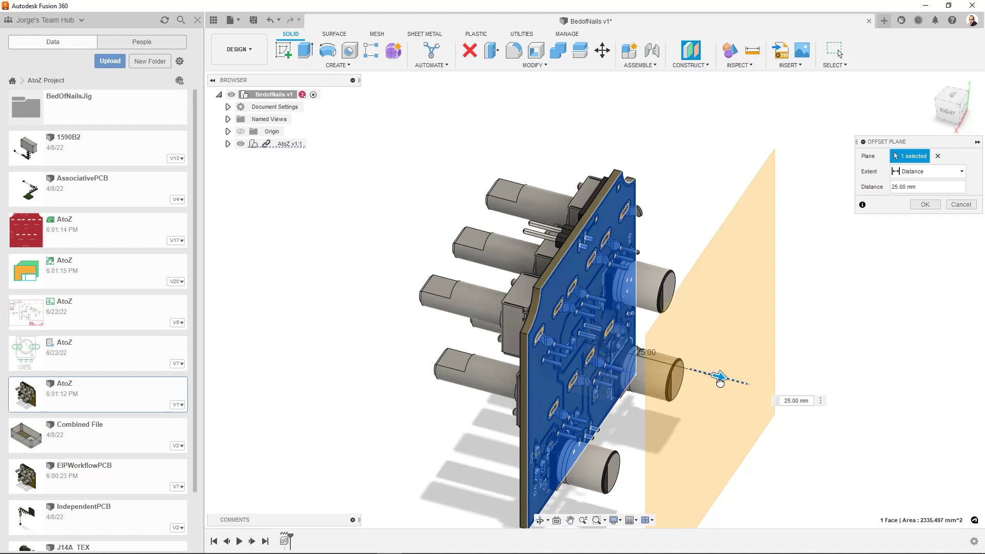
{"action": "left_click", "coordinate": [924, 205]}
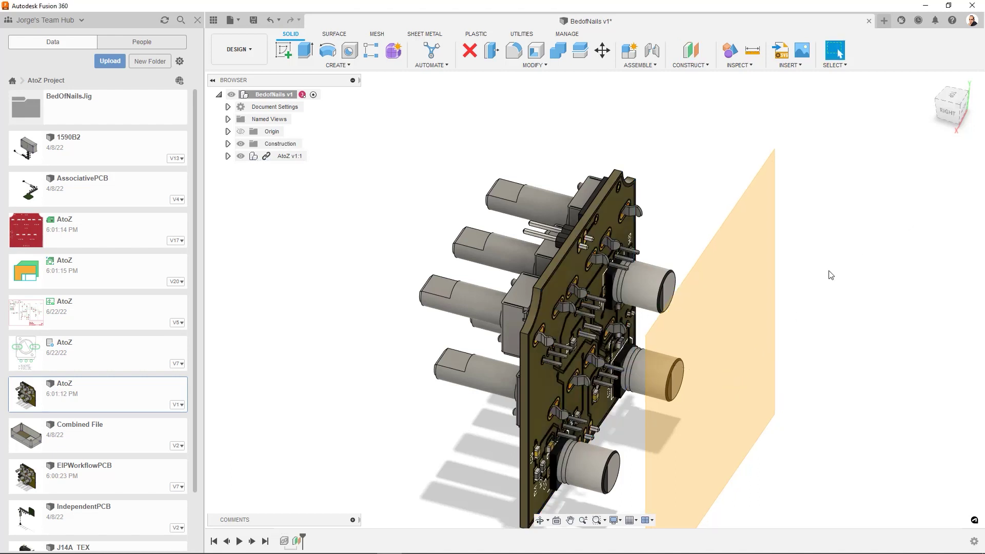
- On the offset plane, sketch a roughly 70 mm two-point rectangle enclosing the whole board
{"action": "left_click", "coordinate": [930, 82]}
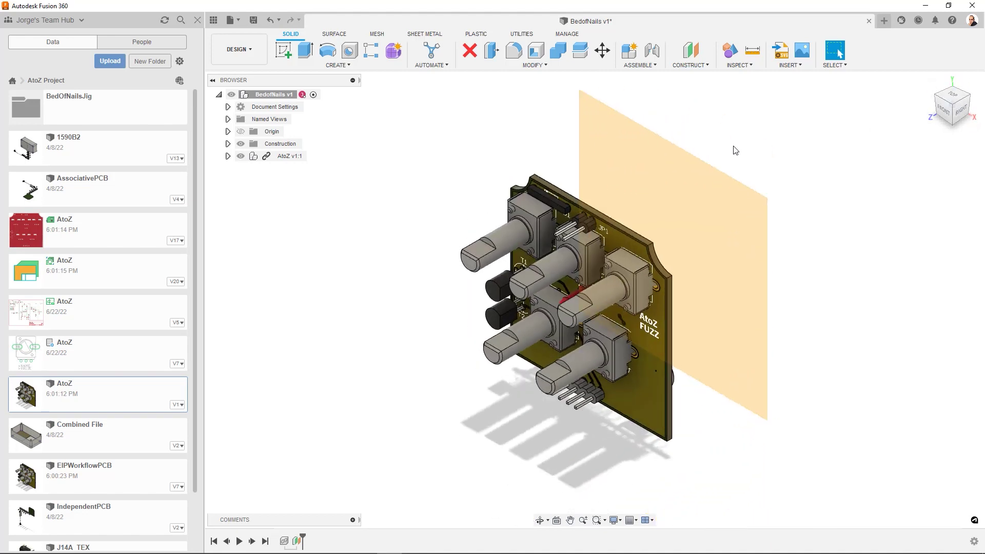
{"action": "left_click", "coordinate": [283, 49]}
{"action": "left_click", "coordinate": [649, 172]}
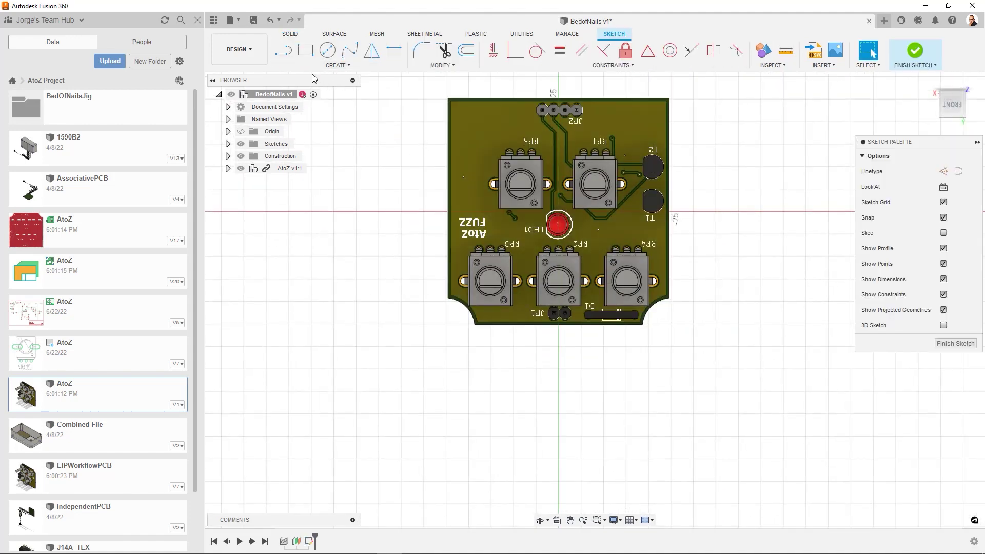
{"action": "left_click", "coordinate": [306, 50]}
{"action": "scroll", "coordinate": [431, 128], "scroll_direction": "down", "scroll_amount": 3}
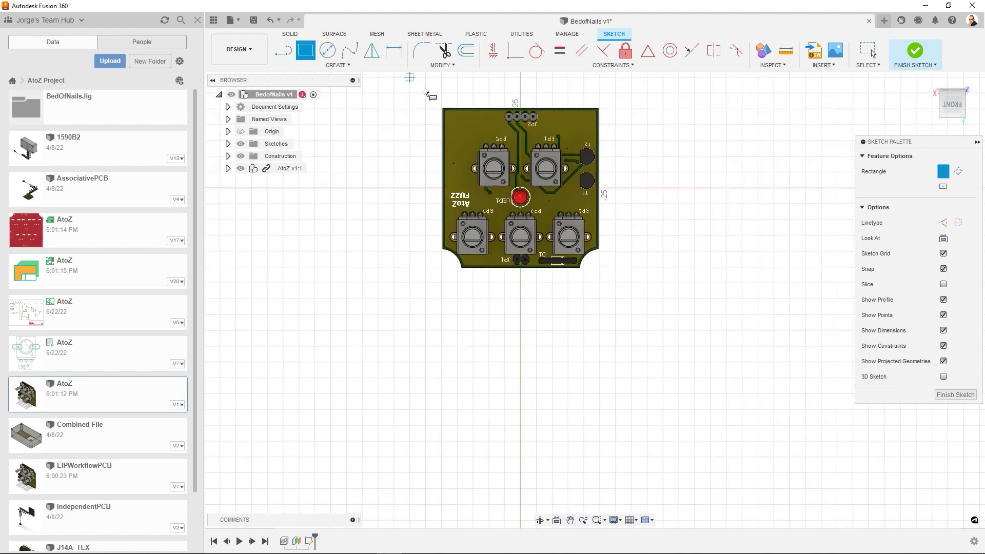
{"action": "left_click", "coordinate": [410, 77]}
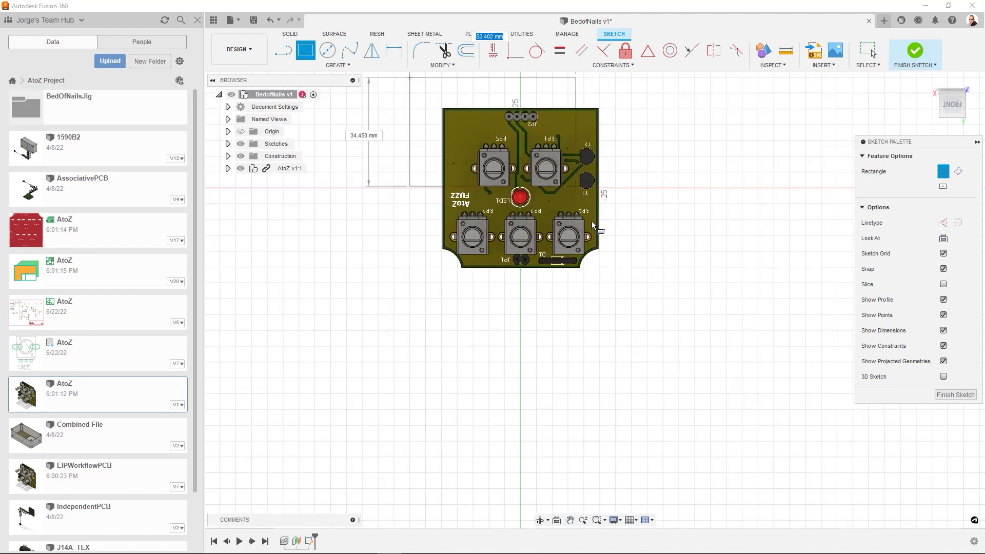
{"action": "left_click", "coordinate": [632, 300]}
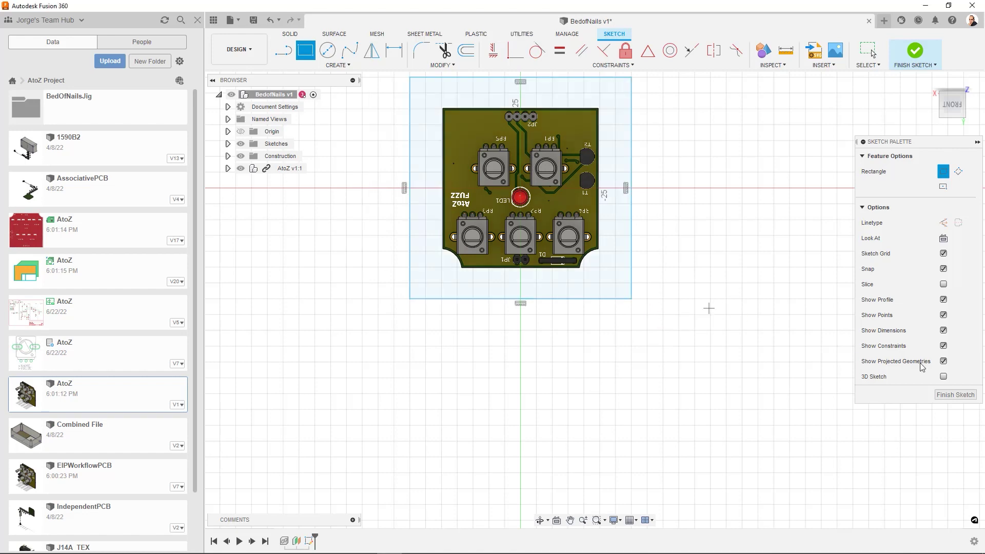
{"action": "left_click", "coordinate": [955, 394]}
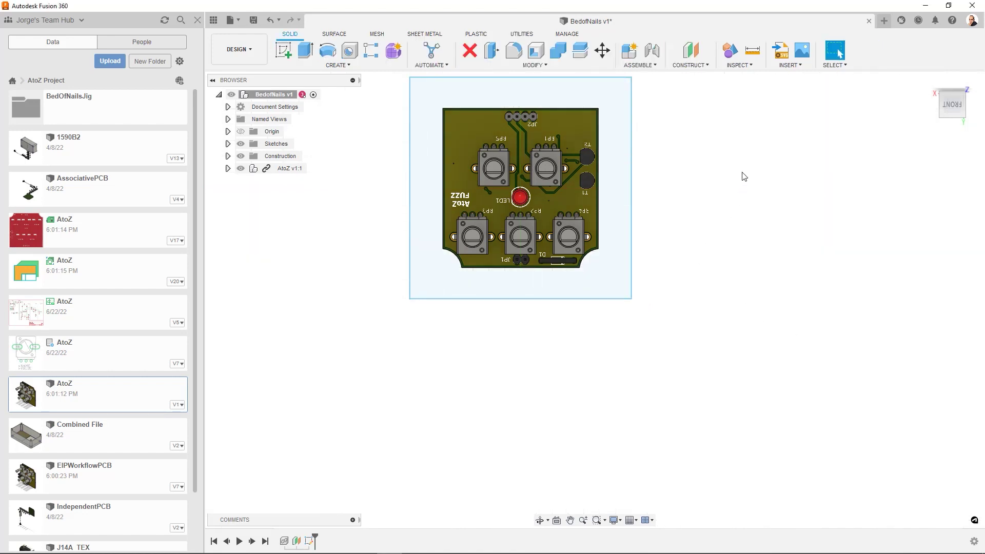
- Extrude the rectangle profile 10 mm as a new body
{"action": "left_click", "coordinate": [930, 82]}
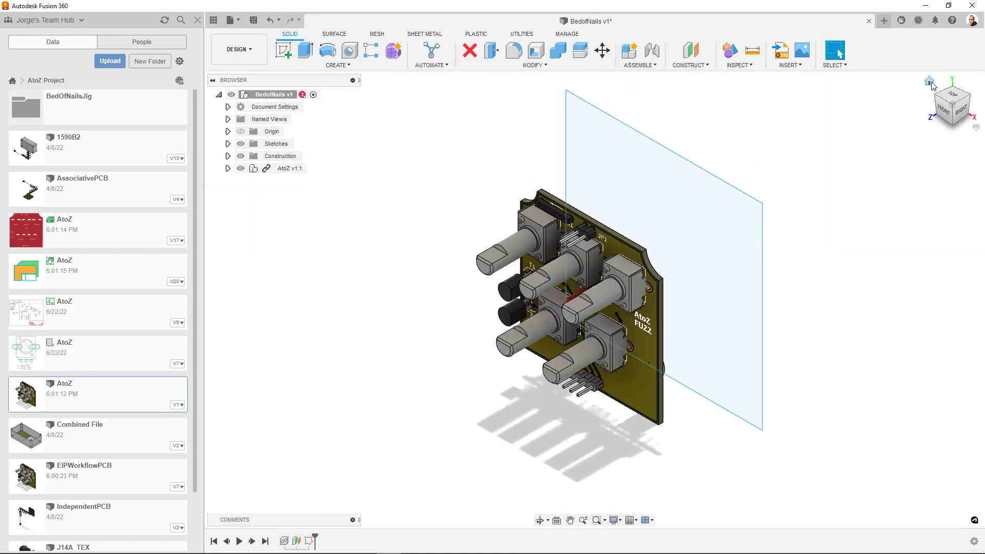
{"action": "left_click", "coordinate": [491, 55]}
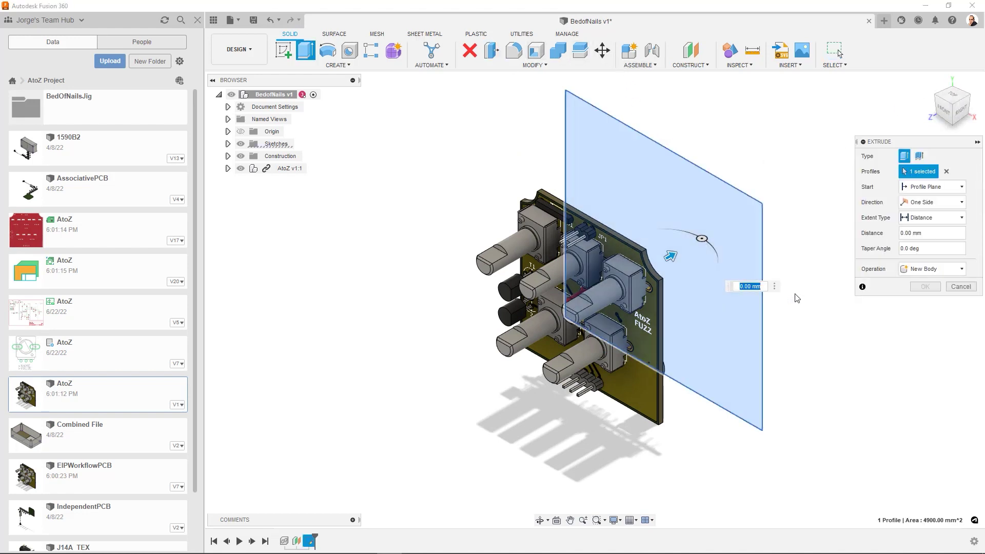
{"action": "type", "text": "10"}
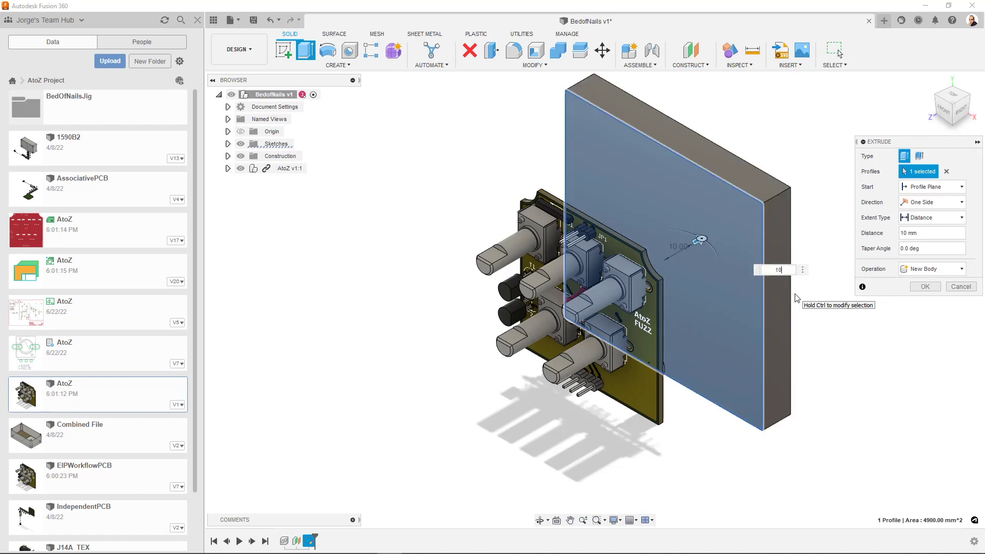
{"action": "key", "text": "Return"}
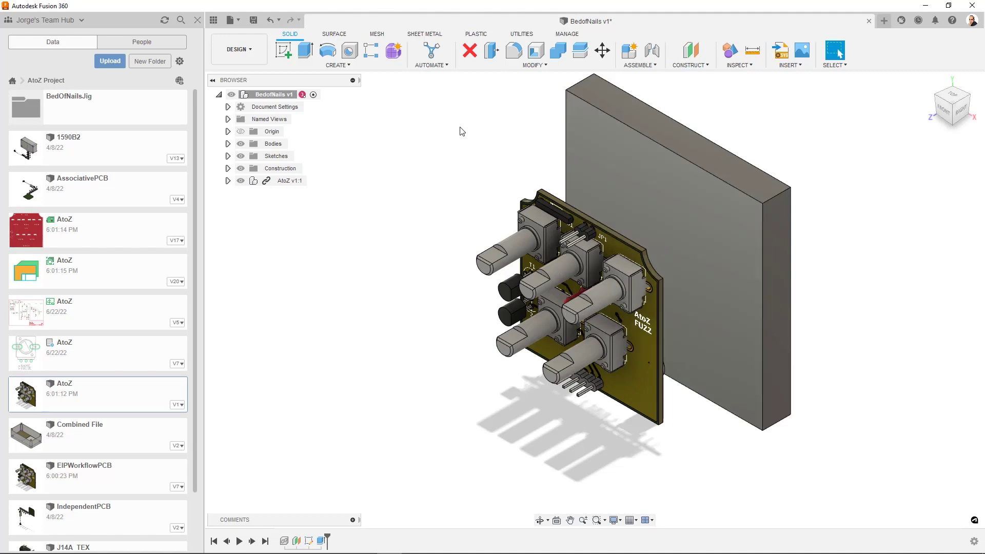
- Sketch on the block's face, project the PCB's top face into it, and hide the AtoZ component
{"action": "left_click", "coordinate": [285, 53]}
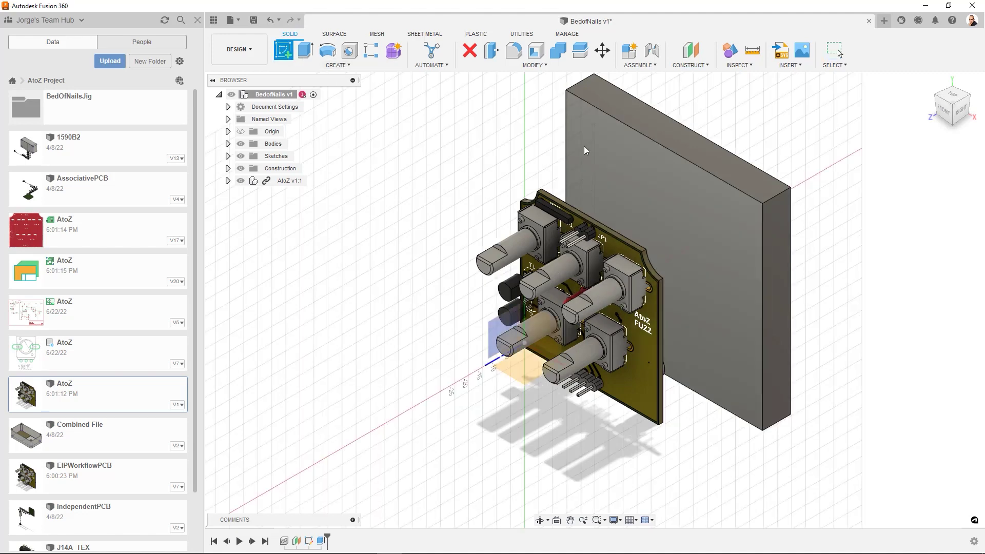
{"action": "left_click", "coordinate": [682, 202]}
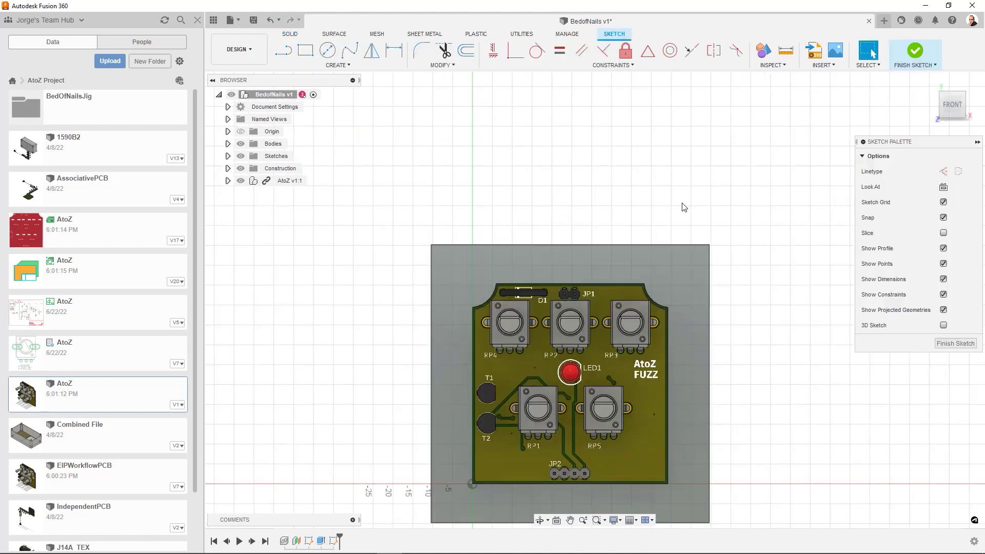
{"action": "left_click", "coordinate": [325, 65]}
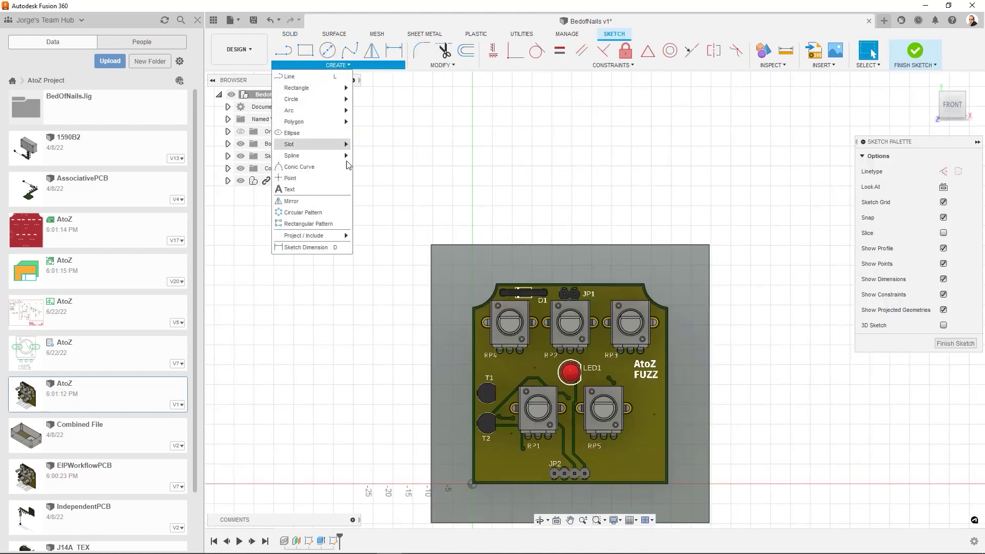
{"action": "mouse_move", "coordinate": [345, 239]}
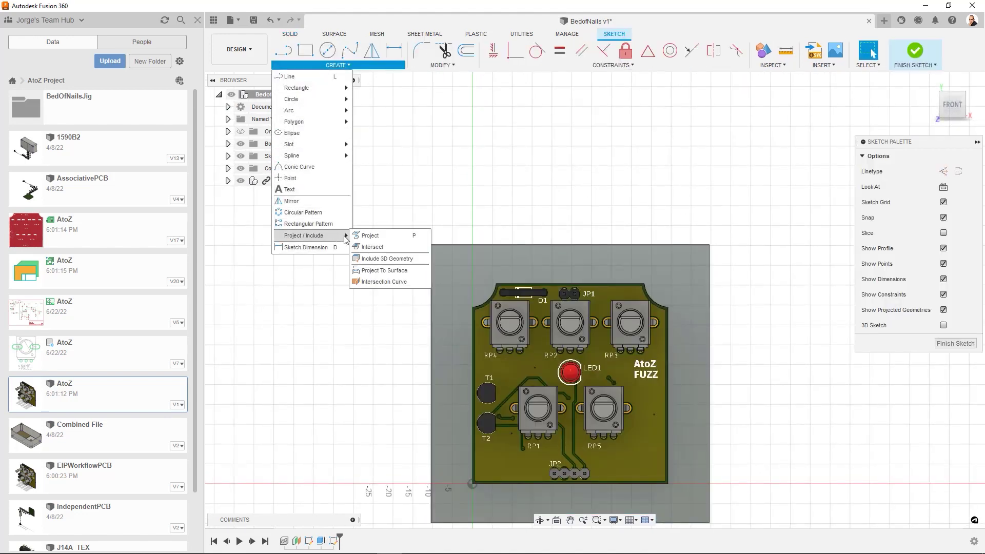
{"action": "left_click", "coordinate": [370, 235]}
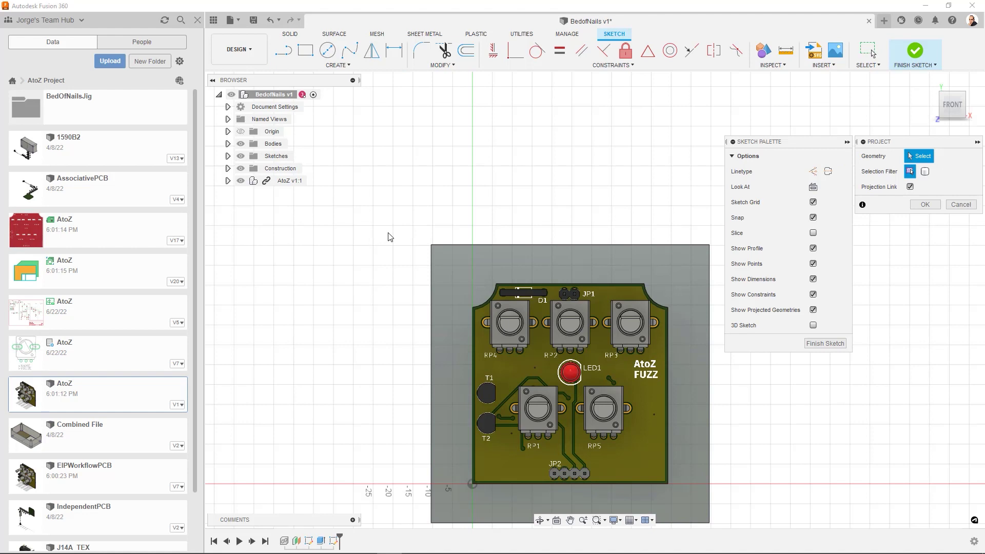
{"action": "left_click", "coordinate": [663, 367]}
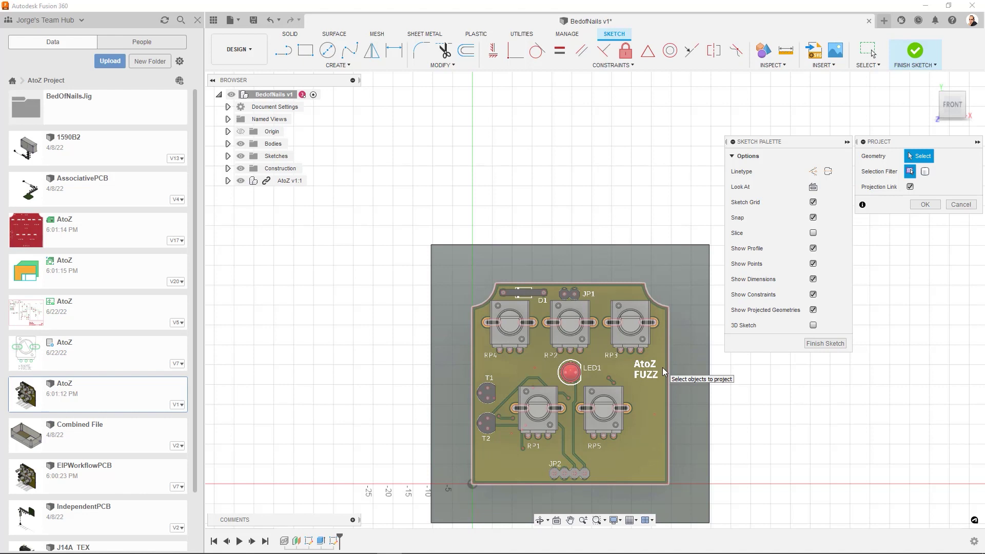
{"action": "left_click", "coordinate": [663, 367]}
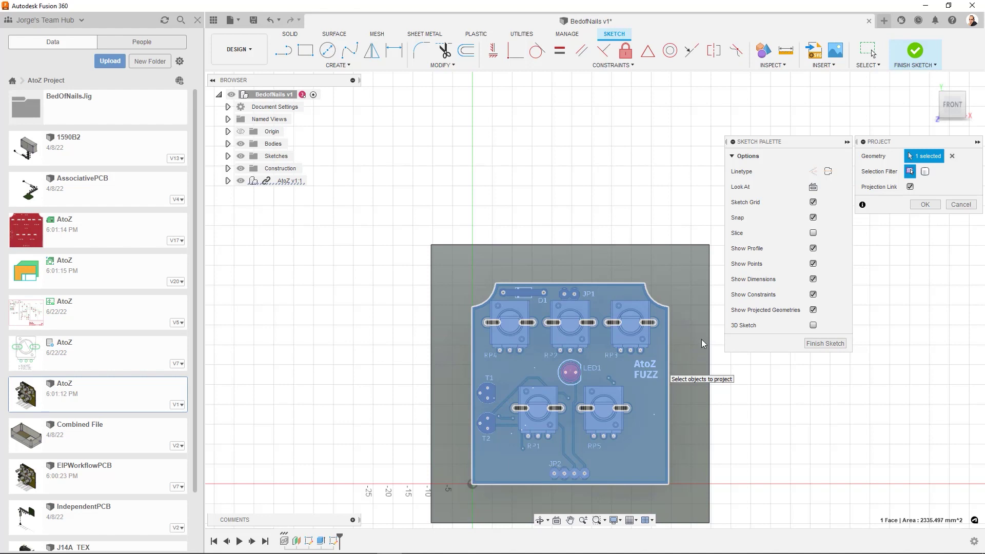
{"action": "left_click", "coordinate": [925, 204]}
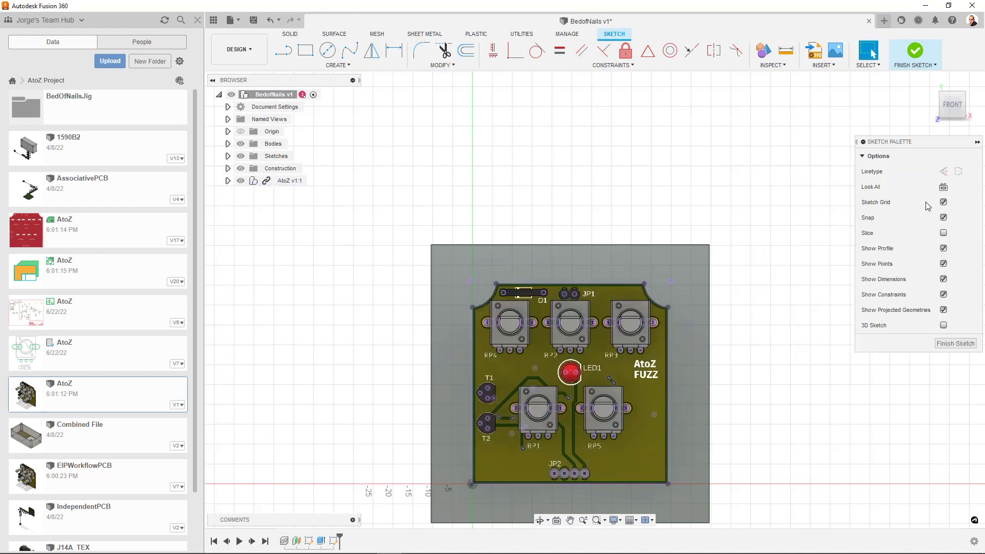
{"action": "left_click", "coordinate": [241, 181]}
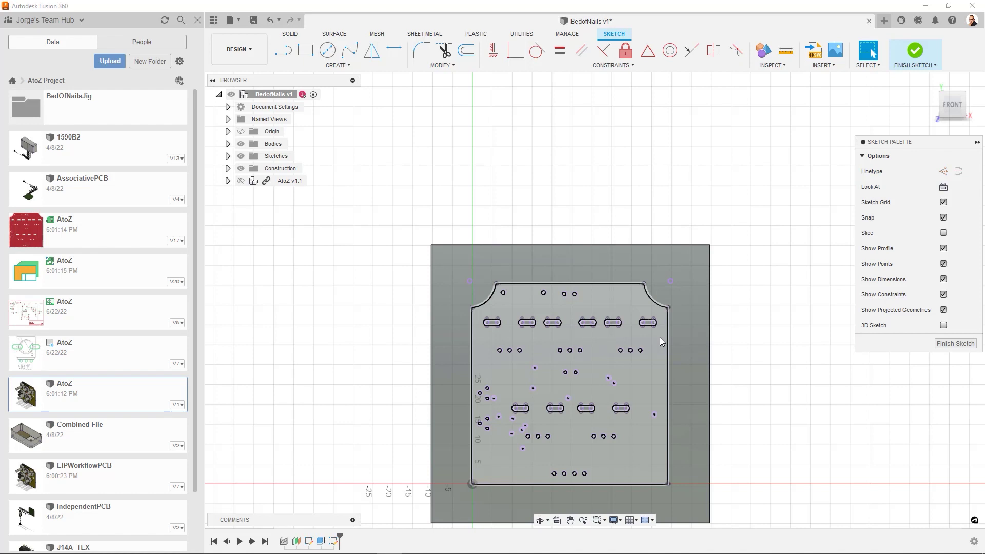
- Offset the projected board outline 2 mm outward and finish Sketch2
{"action": "left_click", "coordinate": [466, 50]}
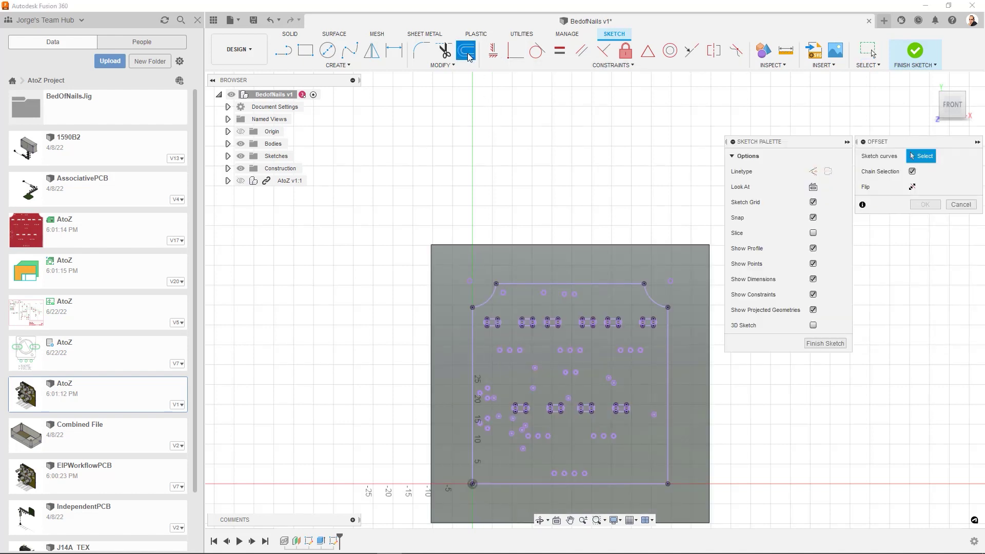
{"action": "left_click", "coordinate": [619, 284]}
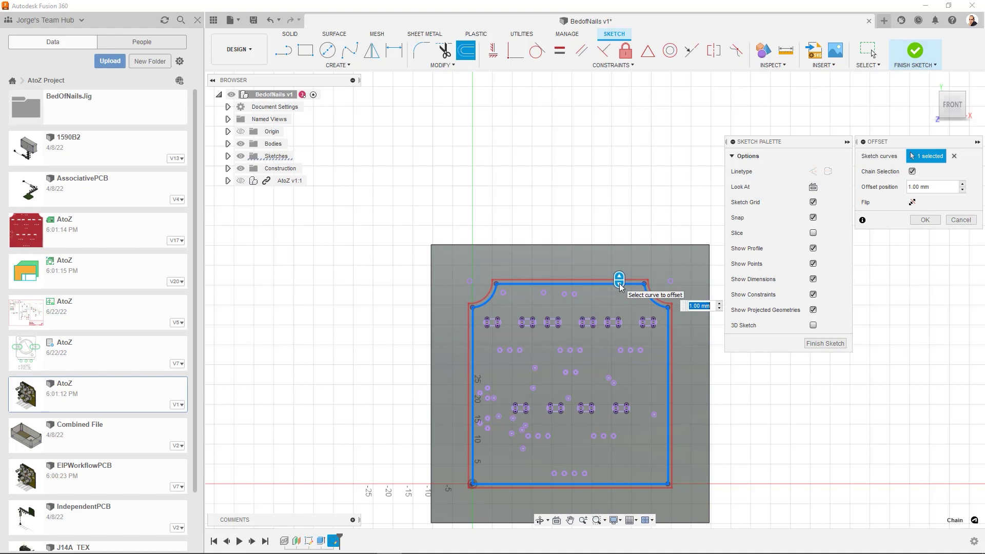
{"action": "type", "text": "2"}
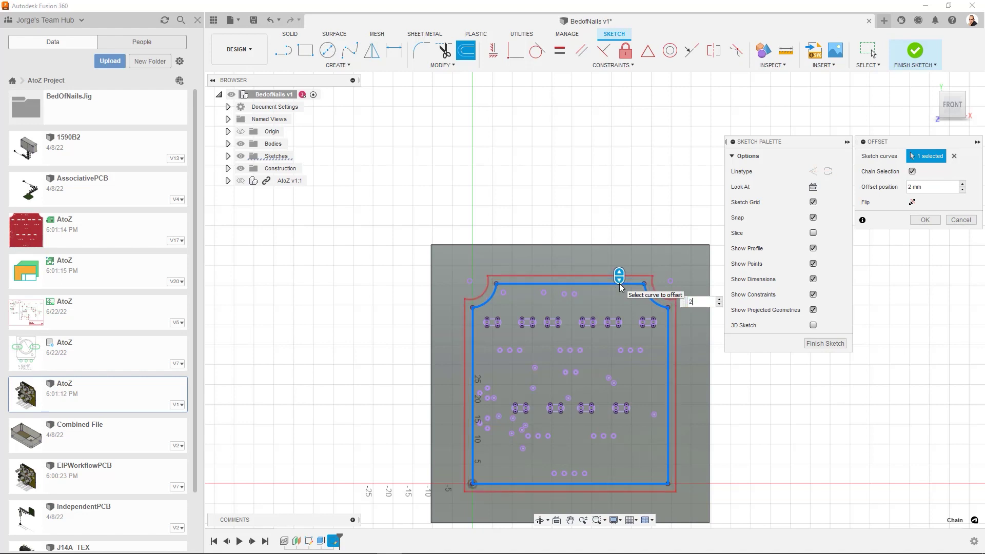
{"action": "key", "text": "Return"}
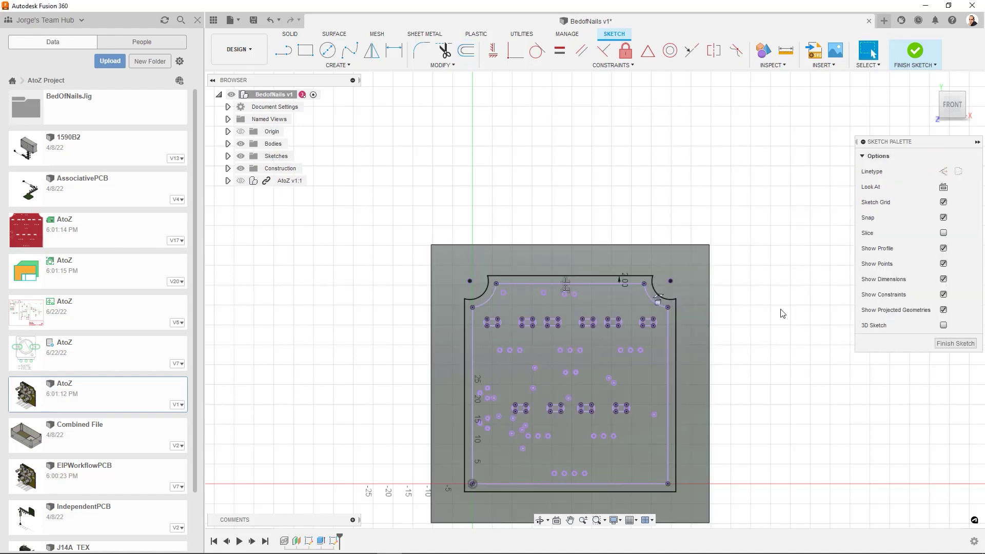
{"action": "left_click", "coordinate": [957, 345]}
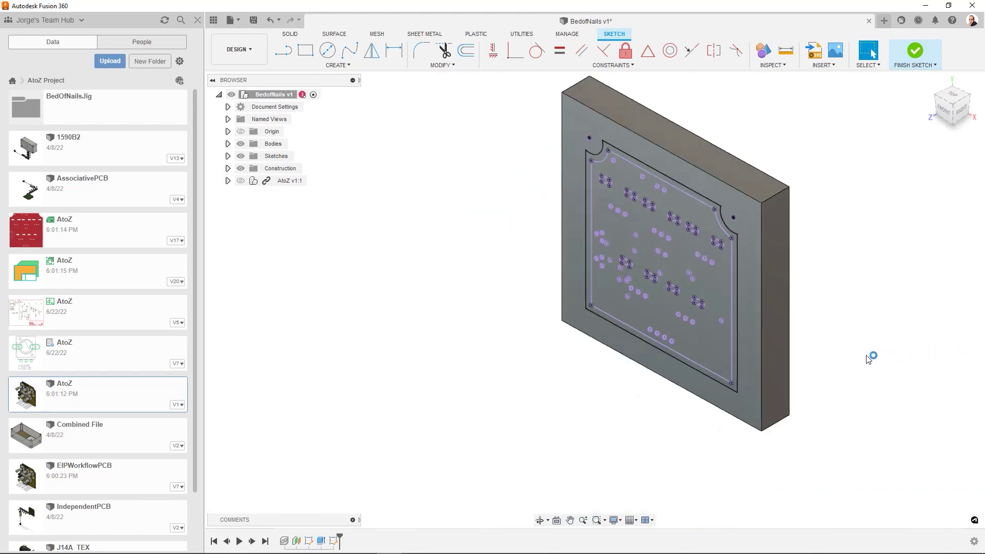
{"action": "right_click", "coordinate": [334, 543]}
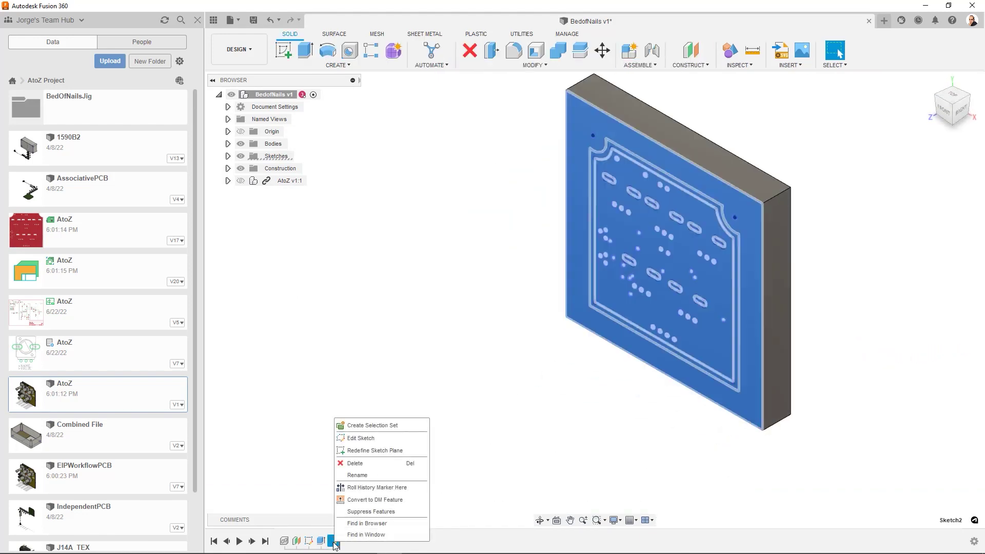
- Reopen Sketch2 and delete the upper and middle rows of projected pads and slots
{"action": "left_click", "coordinate": [361, 439]}
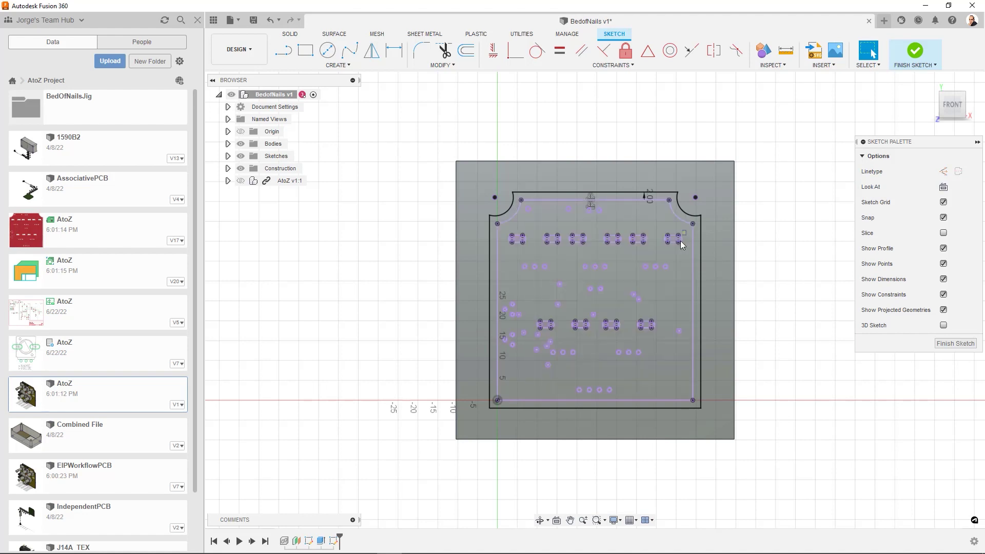
{"action": "mouse_move", "coordinate": [636, 264]}
{"action": "left_mouse_down"}
{"action": "mouse_move", "coordinate": [505, 283]}
{"action": "mouse_move", "coordinate": [506, 303]}
{"action": "left_mouse_up"}
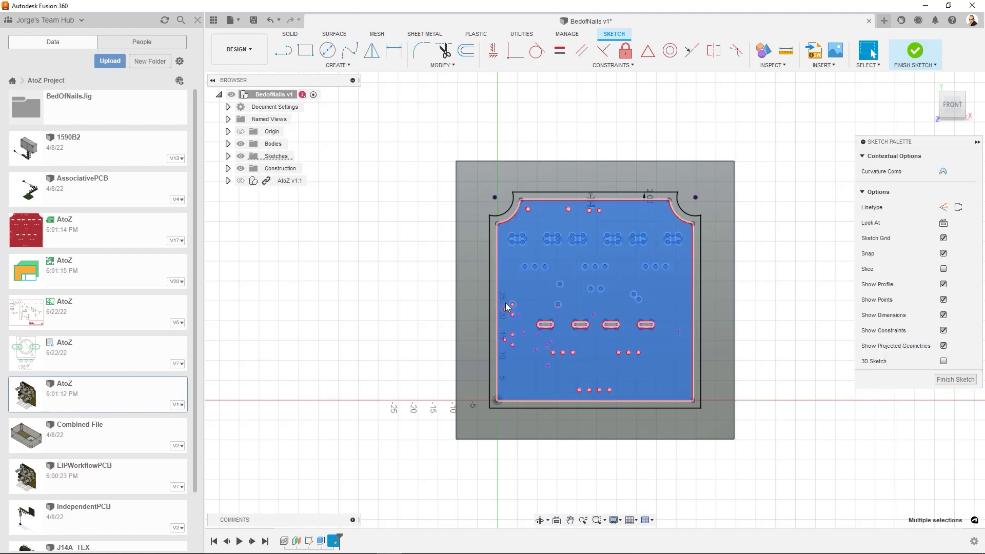
{"action": "key", "text": "Escape"}
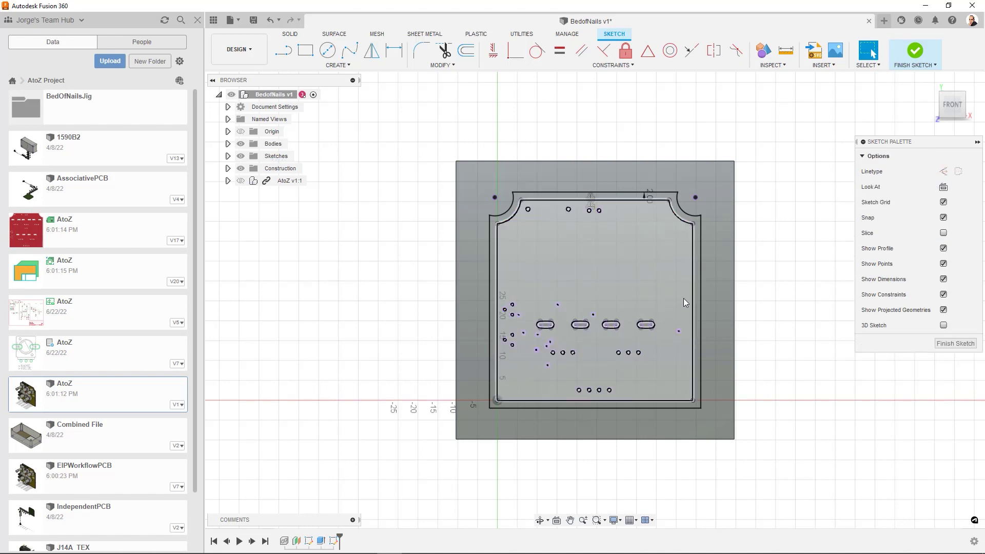
{"action": "mouse_move", "coordinate": [683, 298]}
{"action": "left_mouse_down"}
{"action": "mouse_move", "coordinate": [666, 341]}
{"action": "mouse_move", "coordinate": [547, 360]}
{"action": "mouse_move", "coordinate": [528, 374]}
{"action": "left_mouse_up"}
{"action": "key", "text": "Delete"}
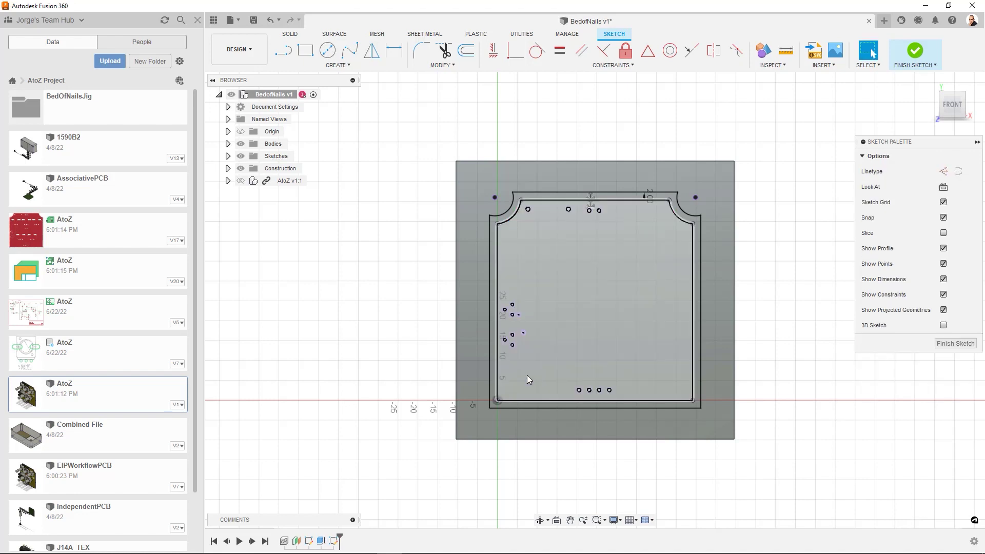
- Remove the leftover left-side and extra top holes, keeping two top and four bottom holes, and finish the sketch
{"action": "left_click_drag", "start_coordinate": [534, 291], "coordinate": [516, 299]}
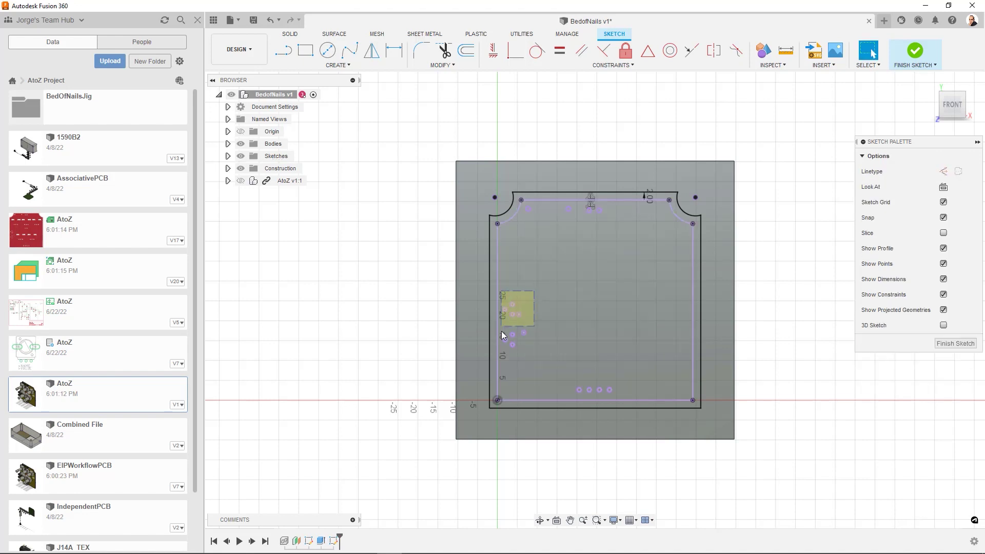
{"action": "left_click_drag", "start_coordinate": [505, 348], "coordinate": [502, 352]}
{"action": "key", "text": "Escape"}
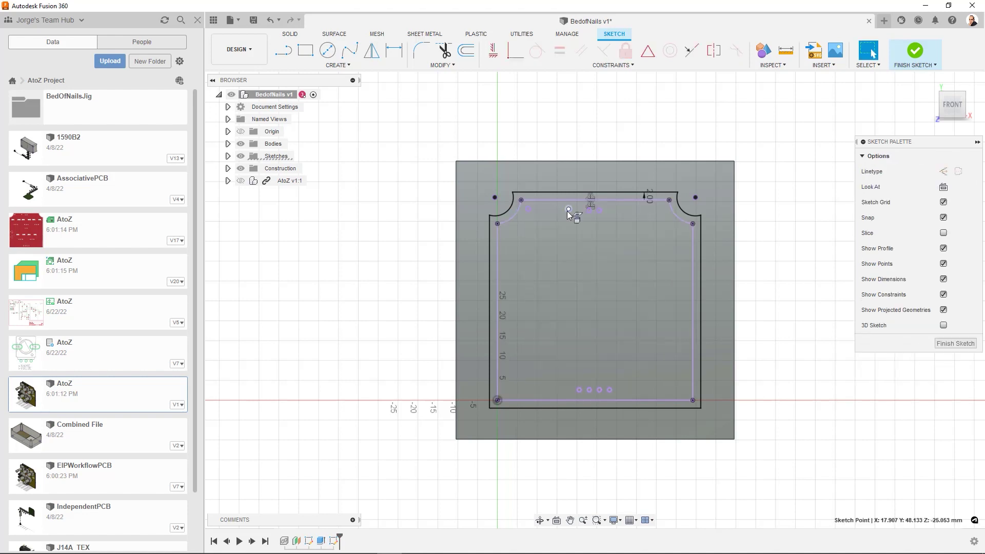
{"action": "left_click", "coordinate": [528, 210]}
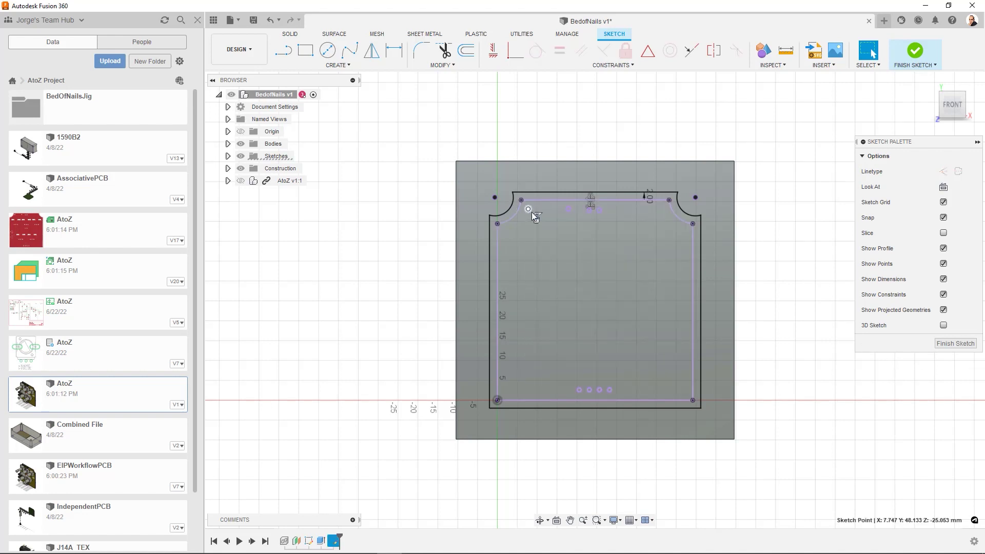
{"action": "left_click_drag", "start_coordinate": [573, 218], "coordinate": [526, 208]}
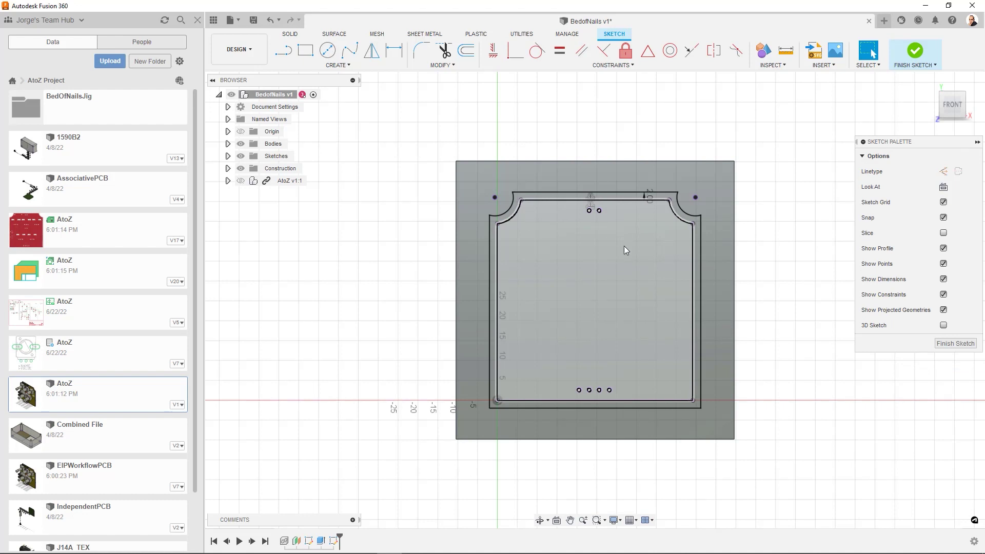
{"action": "key", "text": "Escape"}
{"action": "left_click", "coordinate": [955, 344]}
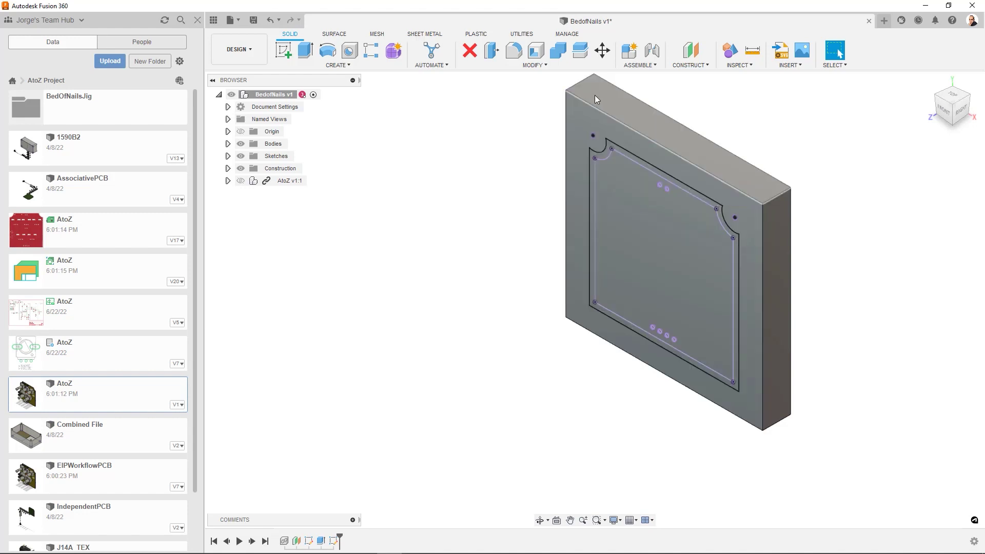
- Start an extrude and select the two top and four bottom hole profiles
{"action": "left_click", "coordinate": [492, 54]}
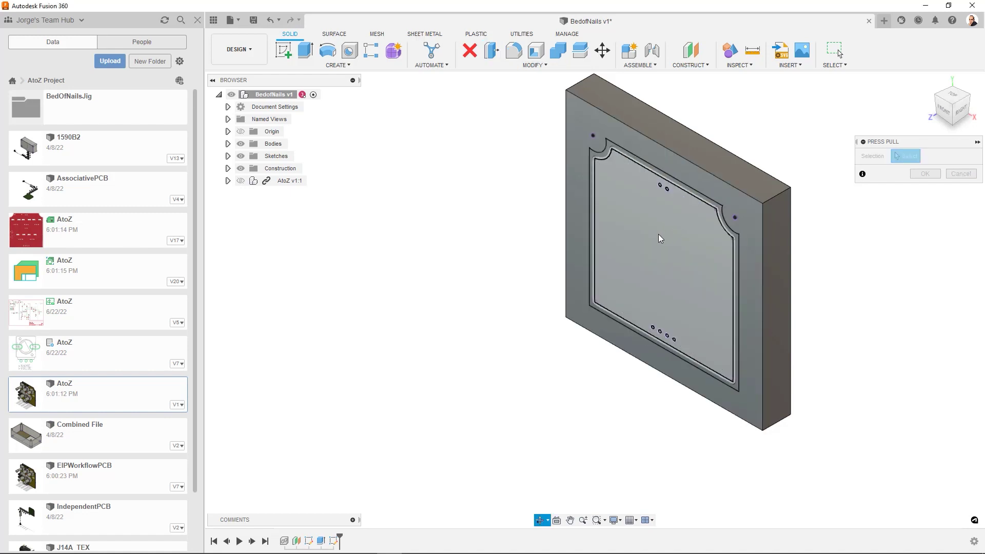
{"action": "middle_click_drag", "start_coordinate": [658, 238], "coordinate": [673, 215], "text": "shift"}
{"action": "scroll", "coordinate": [673, 215], "scroll_direction": "up", "scroll_amount": 5}
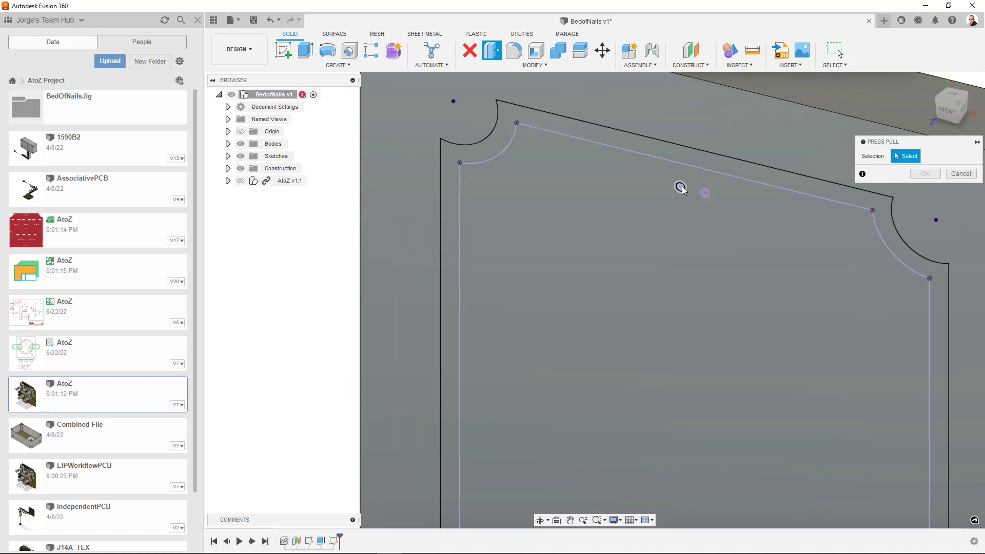
{"action": "left_click", "coordinate": [681, 189]}
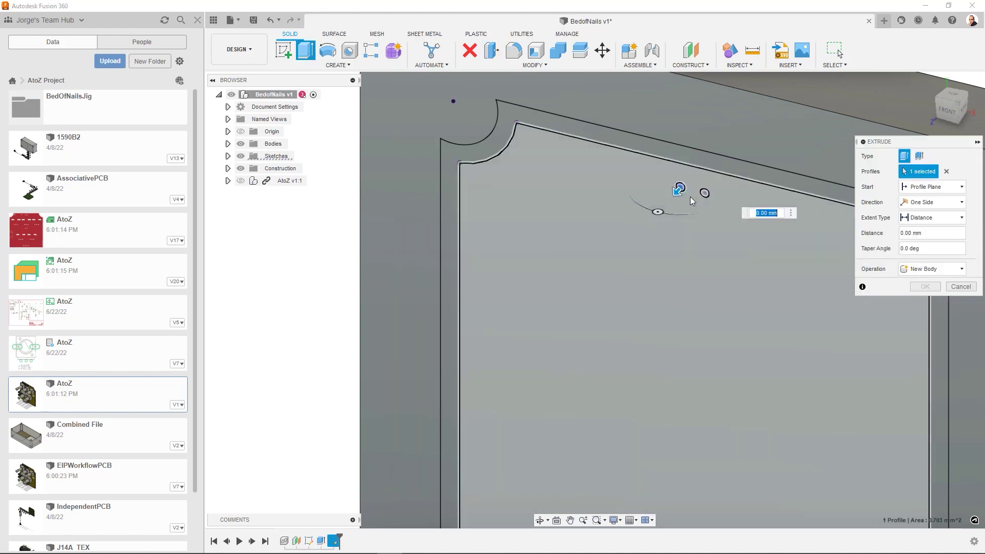
{"action": "left_click", "coordinate": [704, 260]}
{"action": "scroll", "coordinate": [705, 263], "scroll_direction": "down", "scroll_amount": 2}
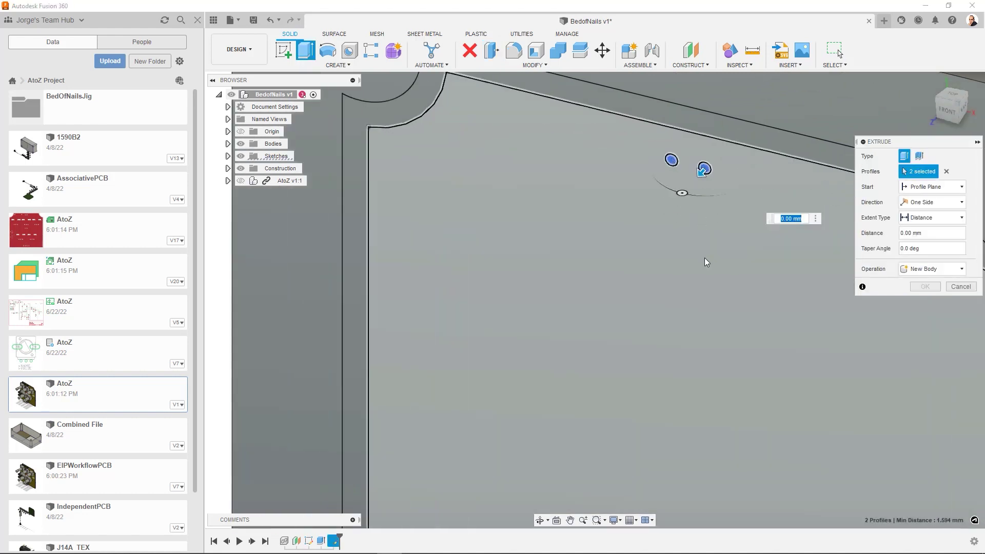
{"action": "scroll", "coordinate": [696, 368], "scroll_direction": "down", "scroll_amount": 4}
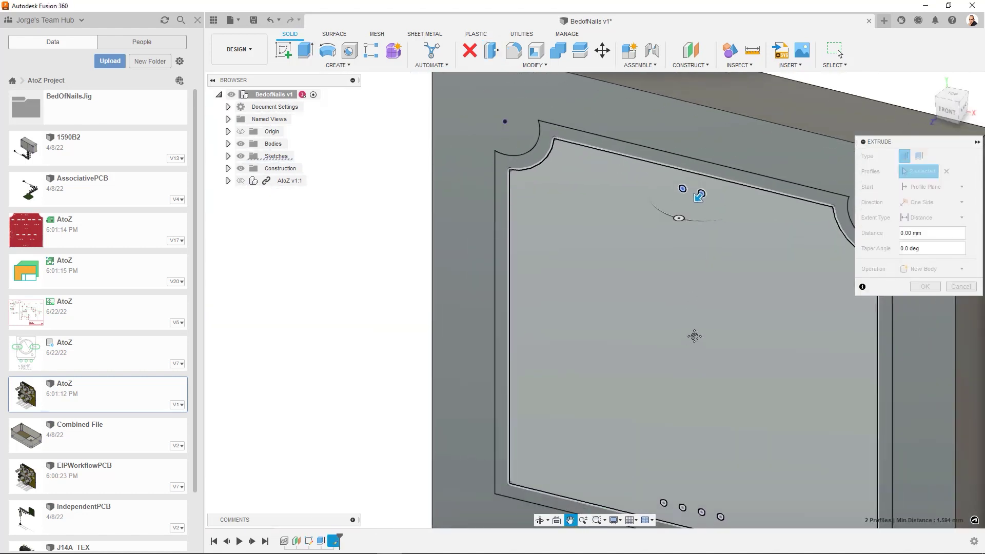
{"action": "scroll", "coordinate": [635, 396], "scroll_direction": "up", "scroll_amount": 5}
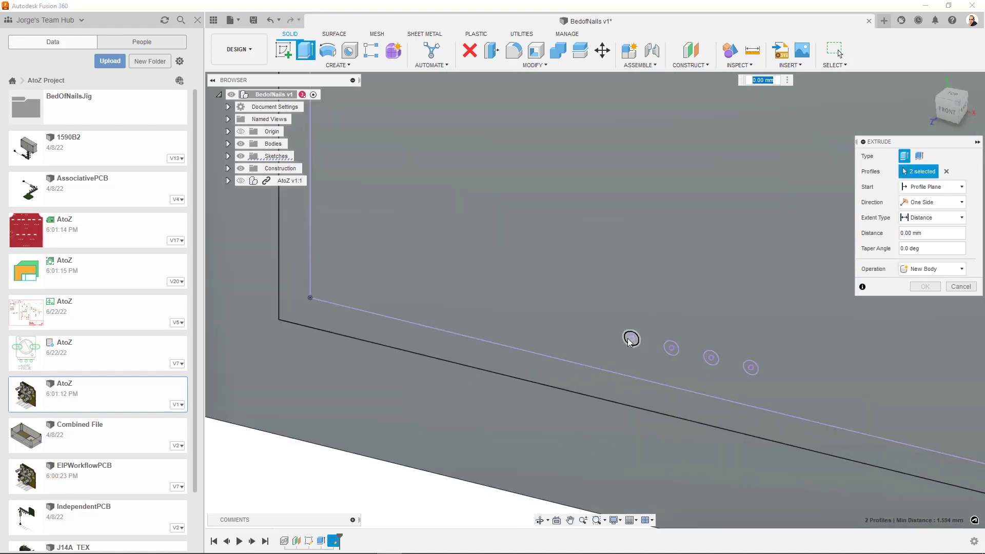
{"action": "left_click", "coordinate": [631, 341]}
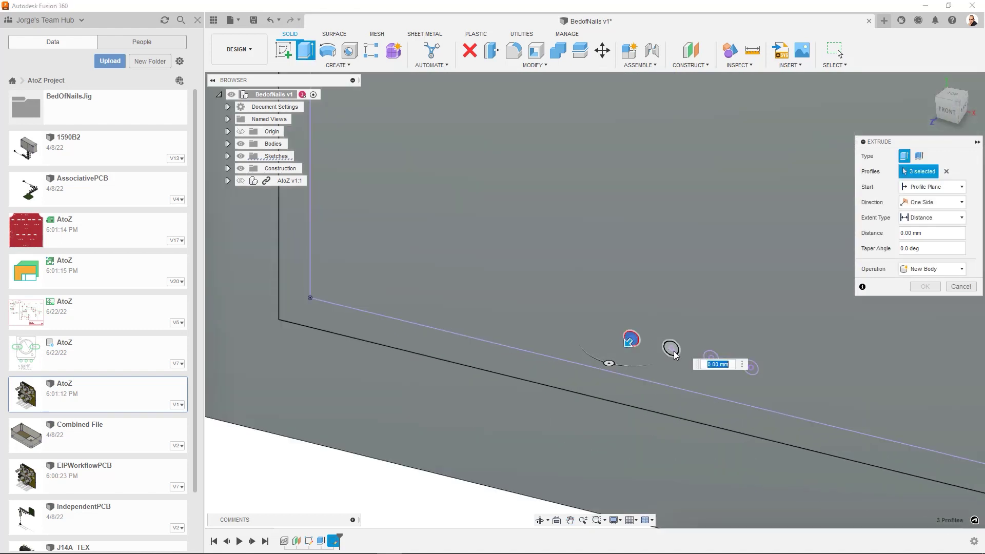
{"action": "left_click", "coordinate": [670, 350]}
{"action": "left_click", "coordinate": [712, 360]}
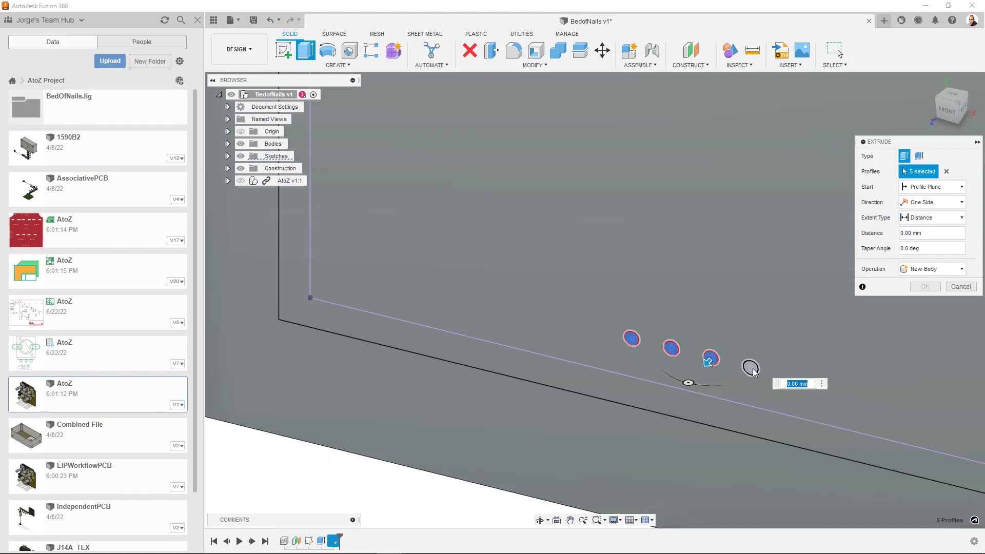
{"action": "left_click", "coordinate": [751, 368]}
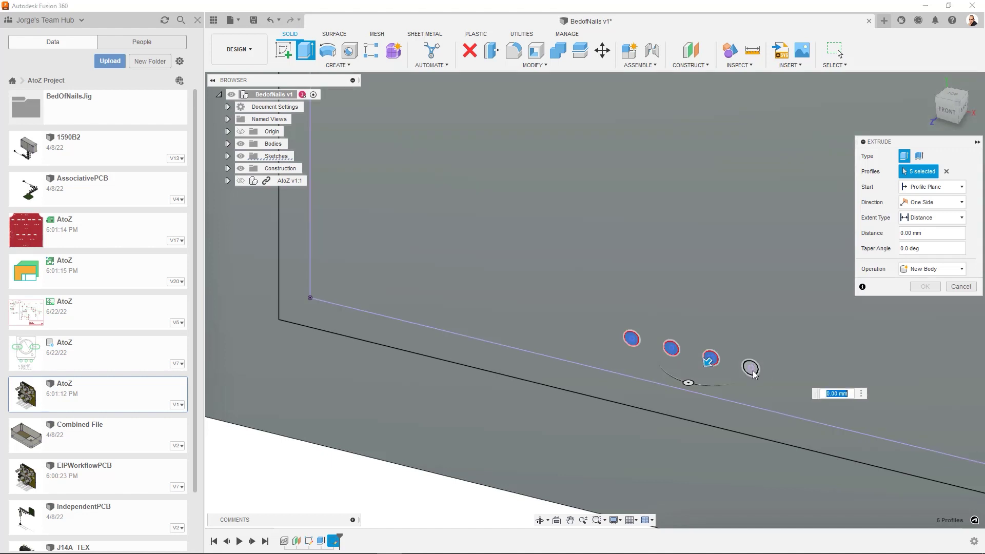
- Set the extrude to Cut at 5 mm depth and confirm the six holes
{"action": "left_click", "coordinate": [956, 270]}
{"action": "left_click", "coordinate": [948, 295]}
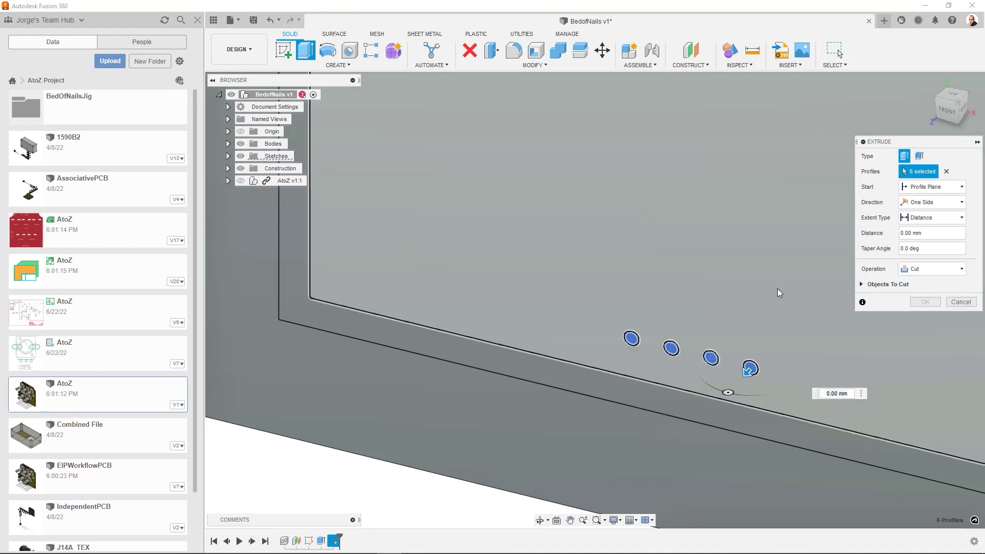
{"action": "scroll", "coordinate": [770, 274], "scroll_direction": "down", "scroll_amount": 6}
{"action": "scroll", "coordinate": [769, 274], "scroll_direction": "down", "scroll_amount": 3}
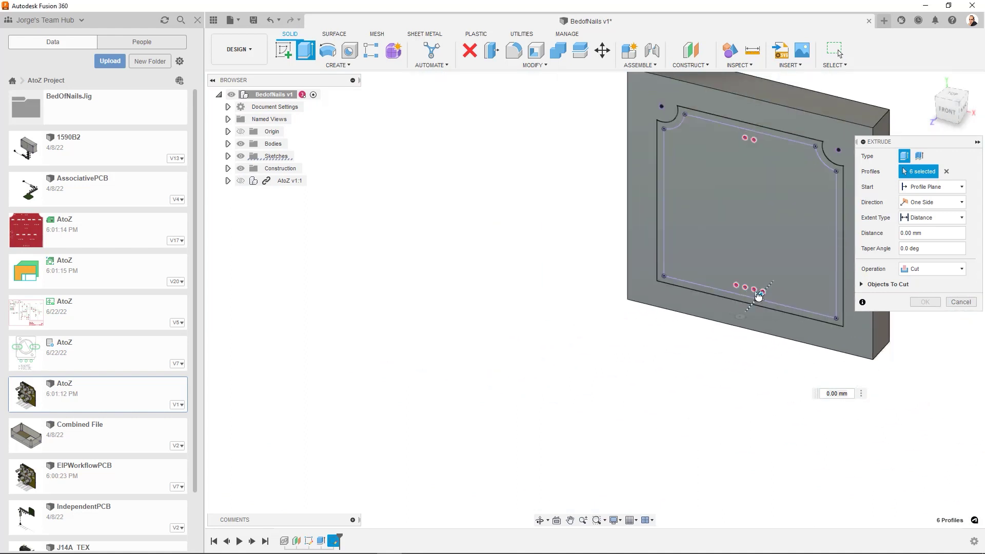
{"action": "left_click_drag", "start_coordinate": [760, 295], "coordinate": [768, 291]}
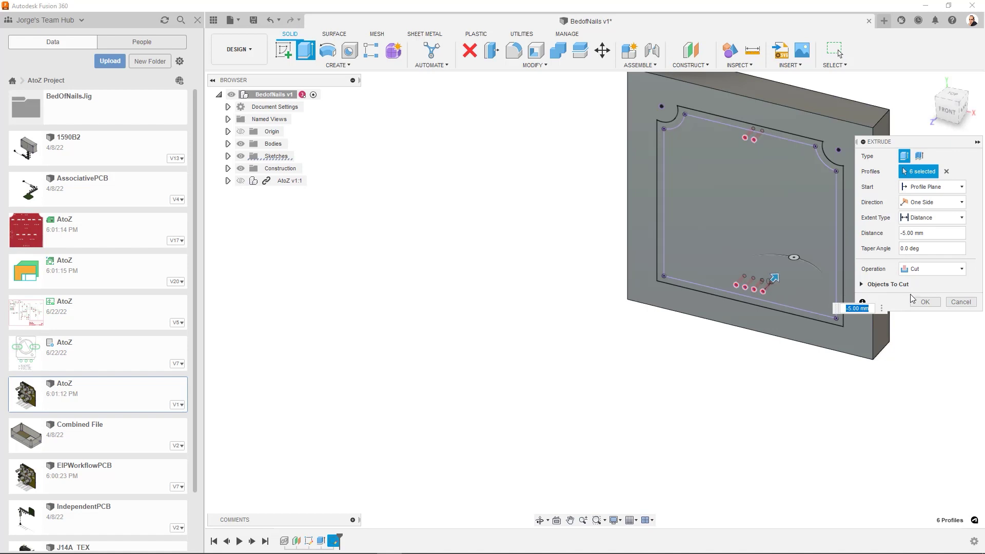
{"action": "left_click", "coordinate": [921, 303]}
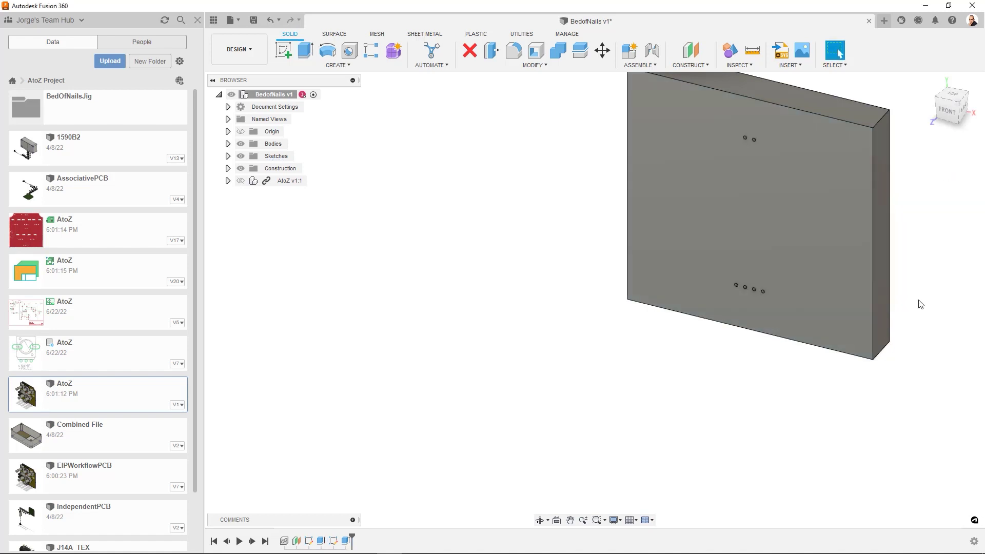
- Show Sketch2 on the plate and start a press-pull on the 2 mm ledge band profile
{"action": "left_click", "coordinate": [688, 180]}
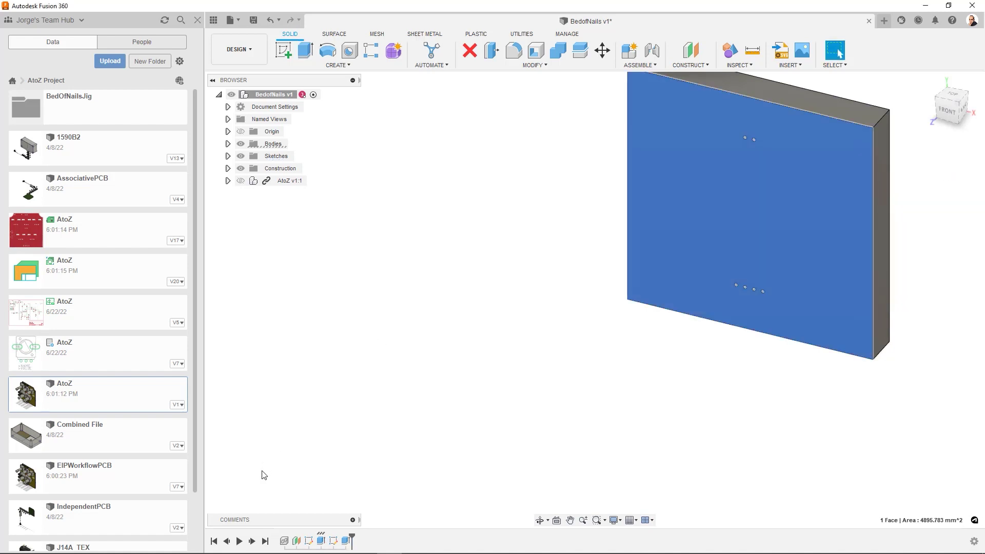
{"action": "left_click", "coordinate": [228, 156]}
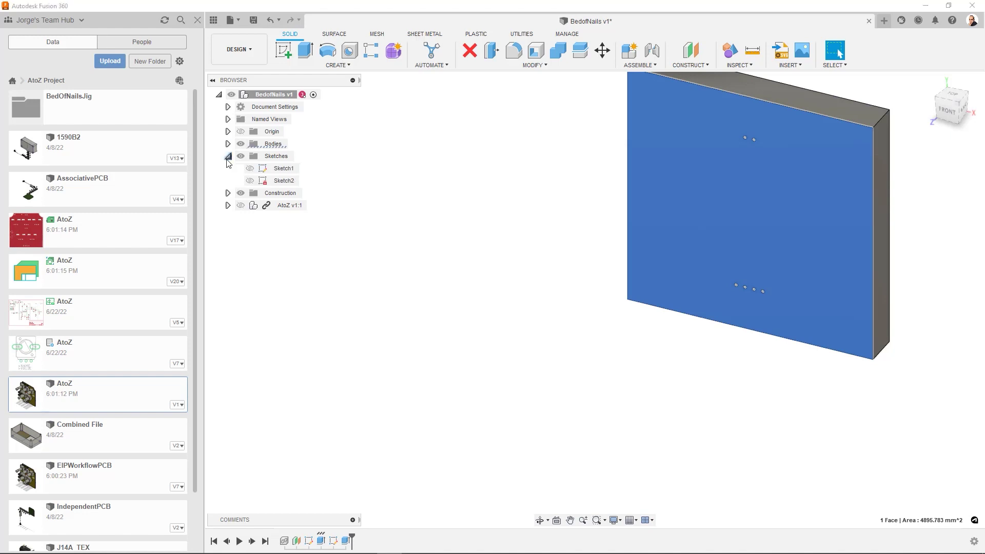
{"action": "left_click", "coordinate": [251, 181]}
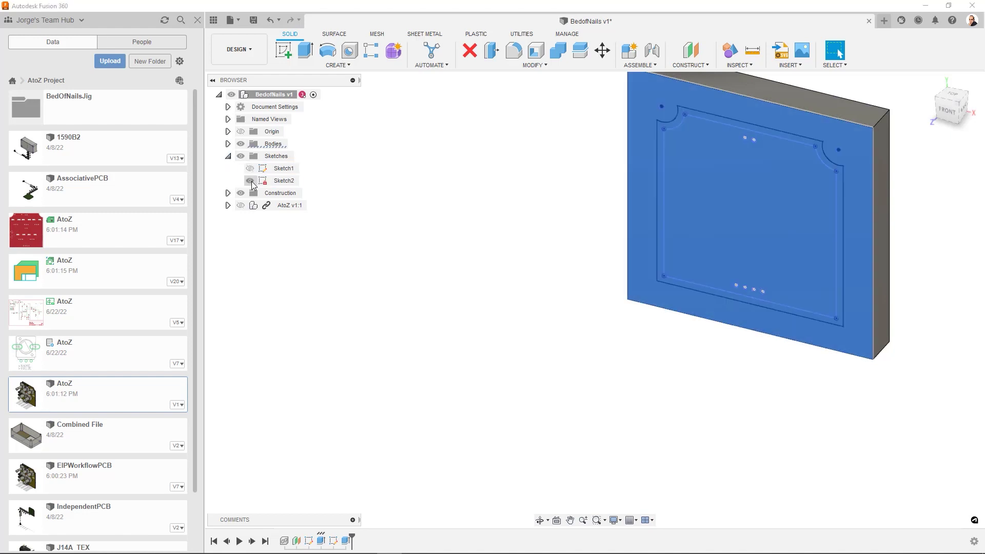
{"action": "left_click", "coordinate": [384, 185]}
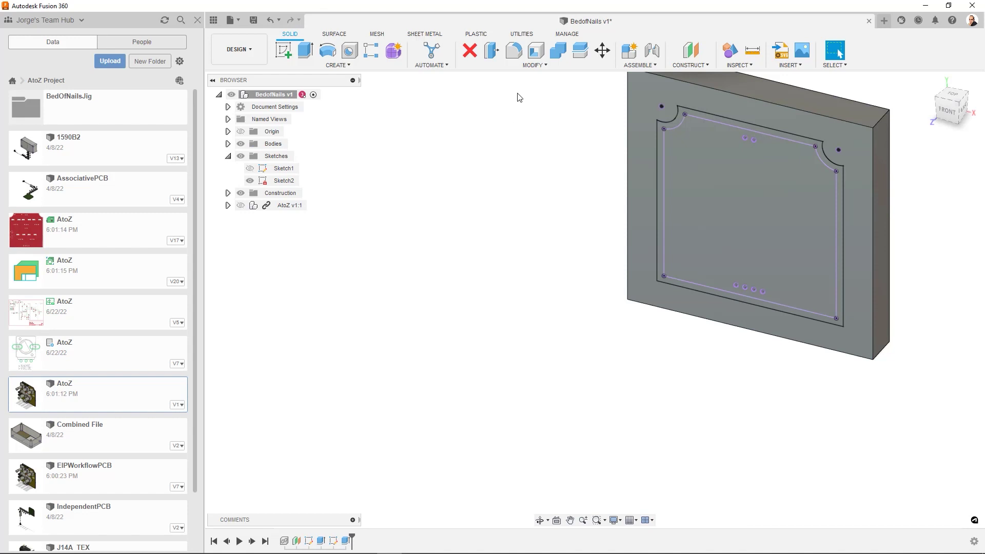
{"action": "left_click", "coordinate": [492, 50]}
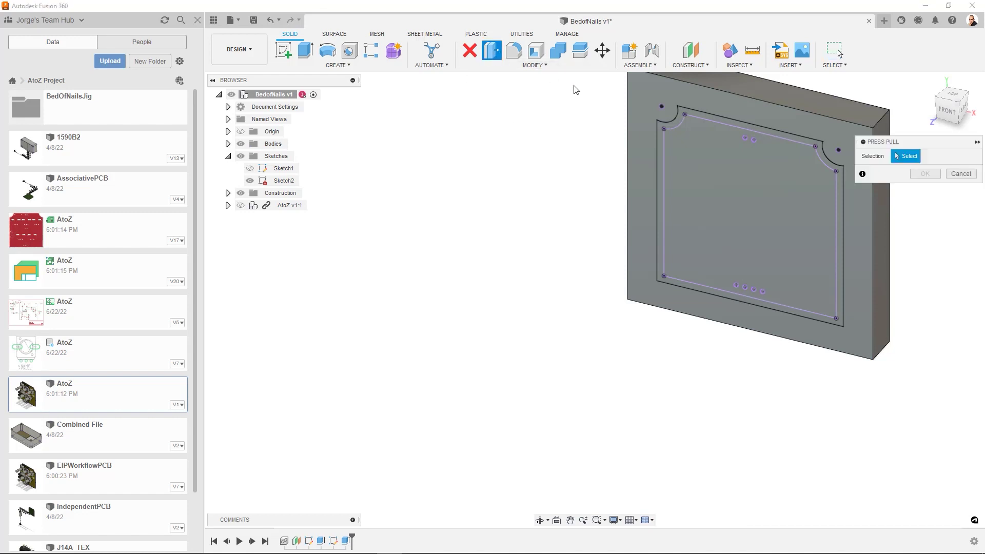
{"action": "left_click", "coordinate": [675, 127]}
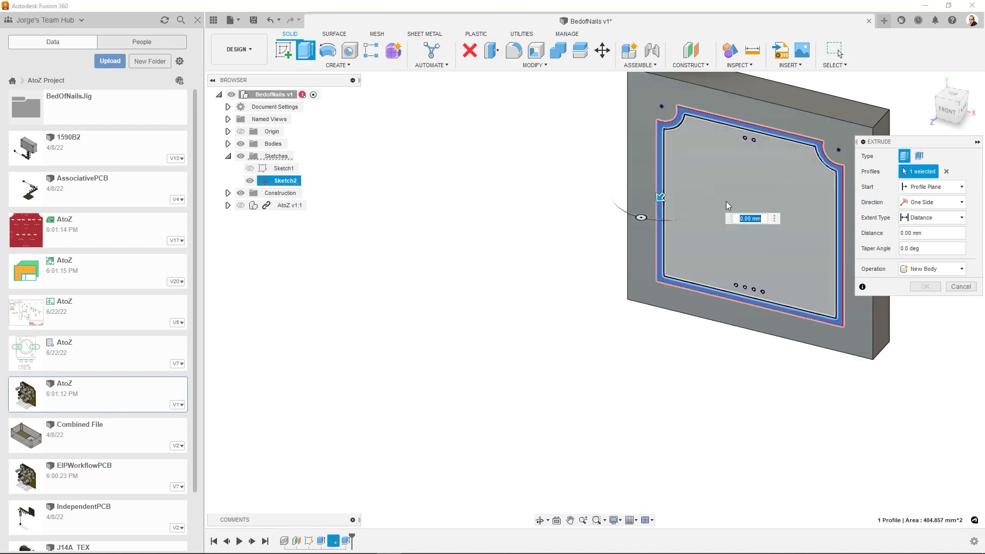
- Extrude the ledge profile 3 mm onto the plate and open the BedOfNailsJig folder in the Data panel
{"action": "type", "text": "3"}
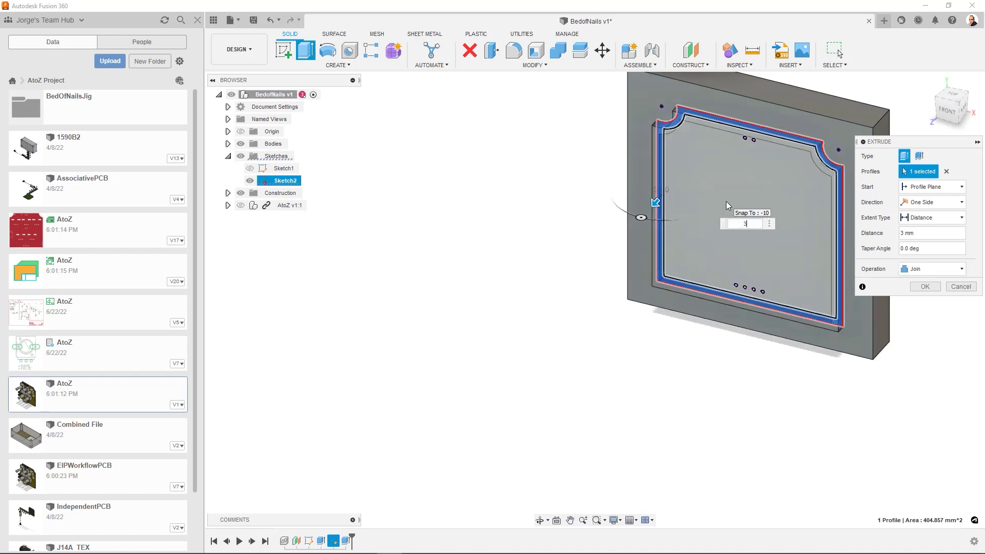
{"action": "key", "text": "Return"}
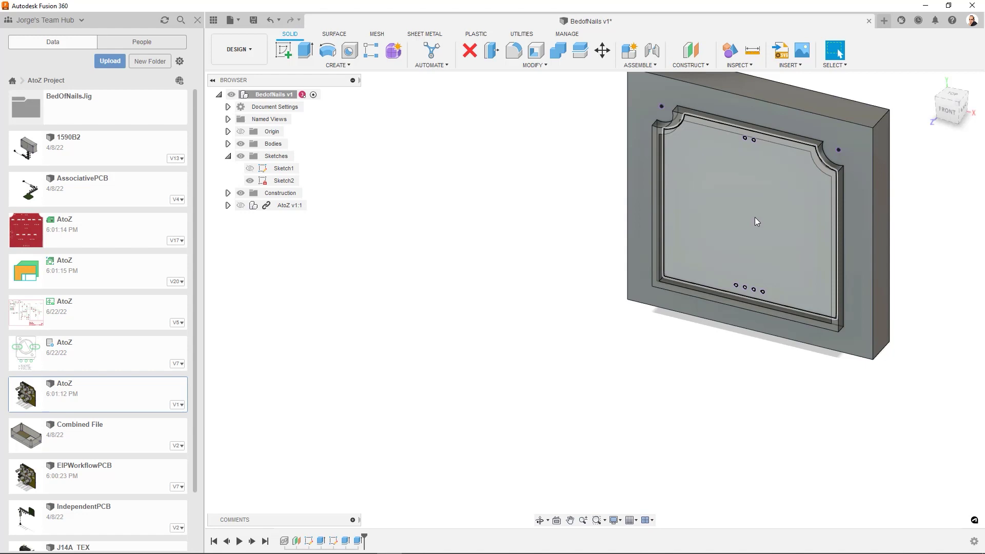
{"action": "left_click", "coordinate": [67, 105]}
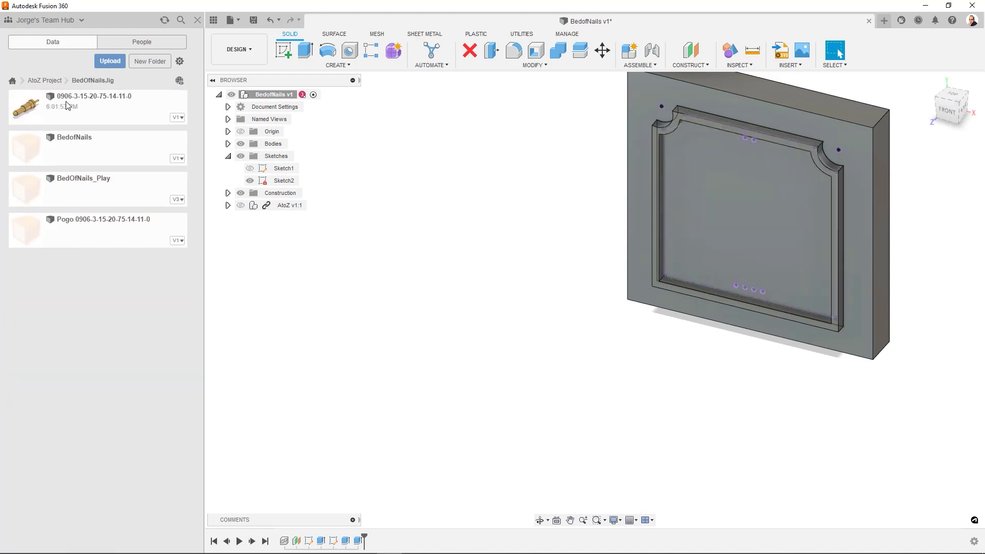
- Insert the Pogo pin design and move it point-to-point from its tip onto a ledge hole
{"action": "right_click", "coordinate": [94, 236]}
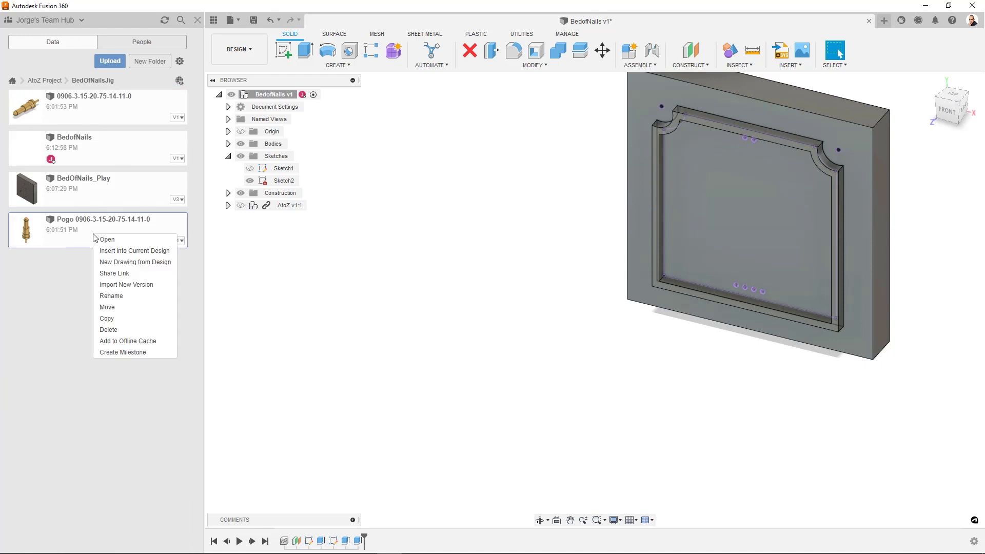
{"action": "left_click", "coordinate": [122, 251]}
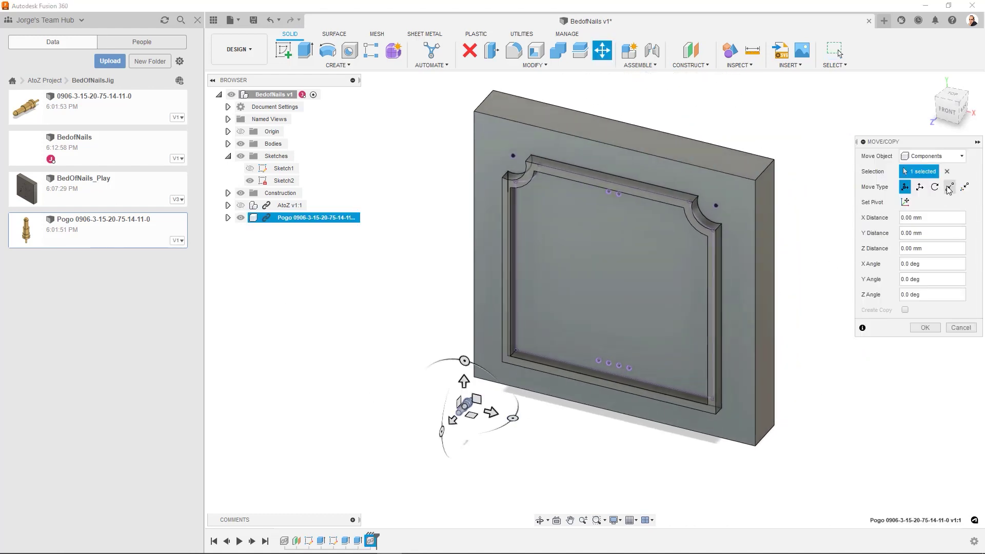
{"action": "left_click", "coordinate": [950, 188]}
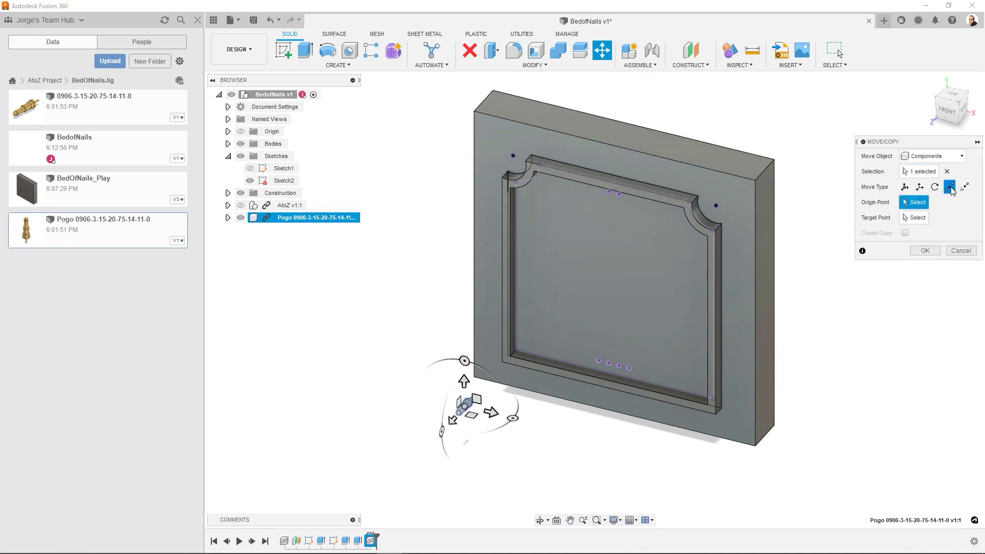
{"action": "scroll", "coordinate": [477, 413], "scroll_direction": "up", "scroll_amount": 6}
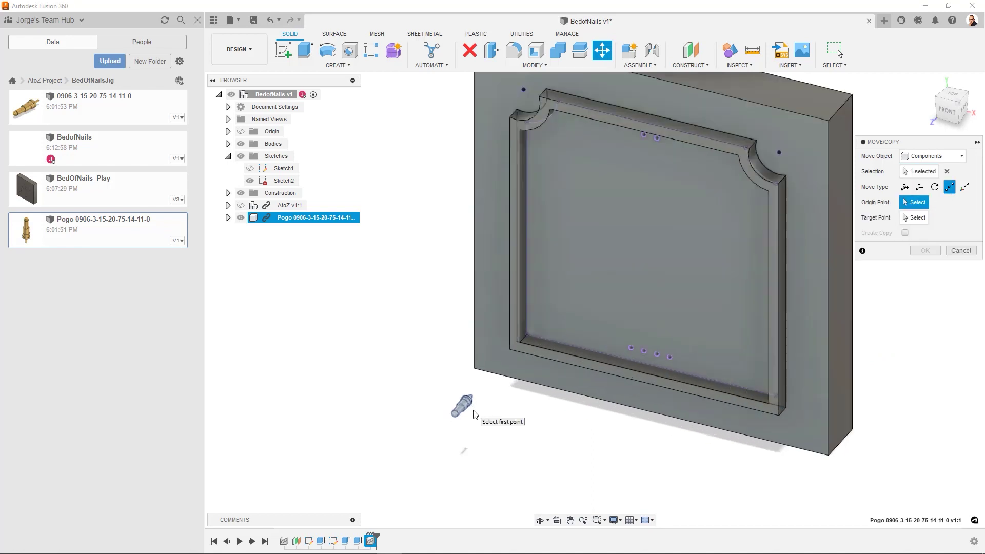
{"action": "scroll", "coordinate": [473, 409], "scroll_direction": "up", "scroll_amount": 5}
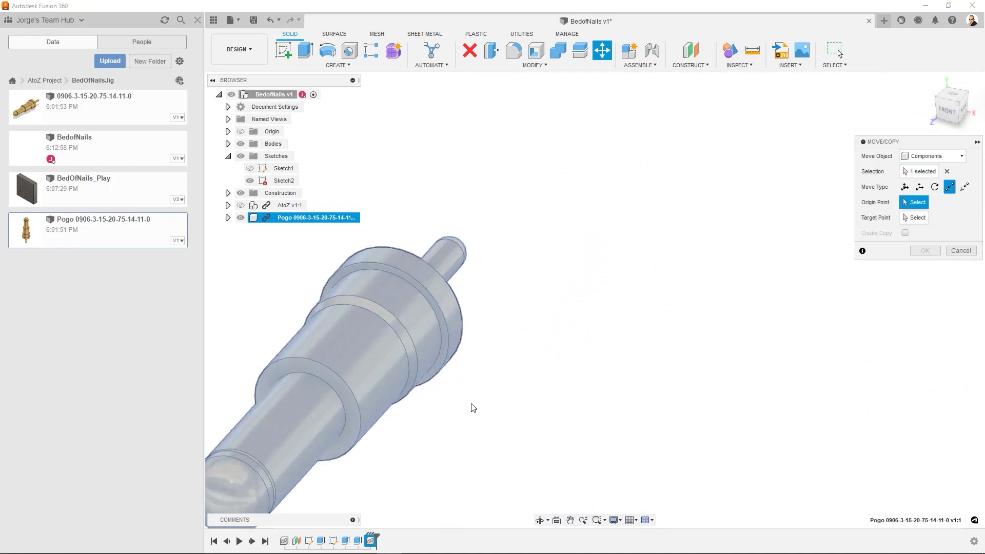
{"action": "left_click", "coordinate": [450, 258]}
{"action": "scroll", "coordinate": [534, 242], "scroll_direction": "down", "scroll_amount": 5}
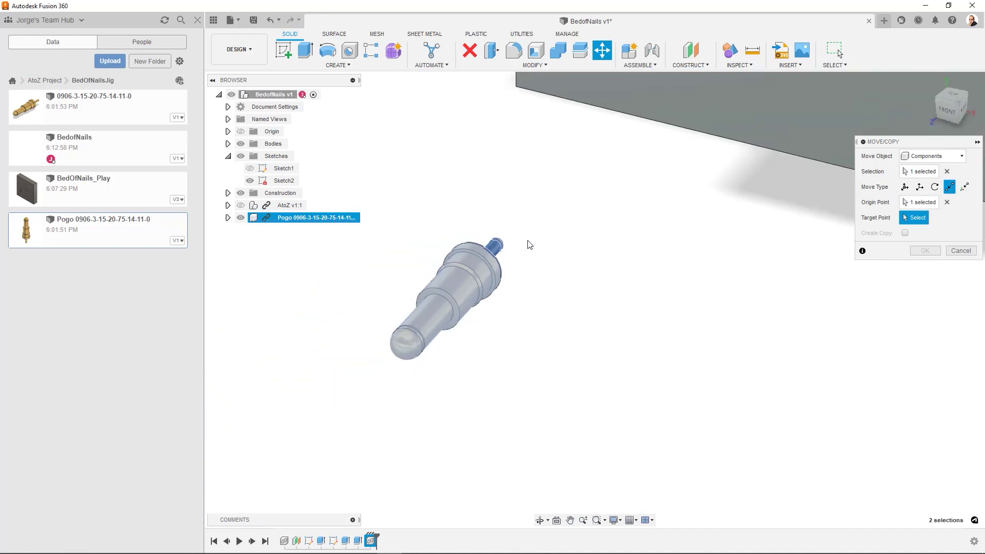
{"action": "scroll", "coordinate": [530, 245], "scroll_direction": "down", "scroll_amount": 8}
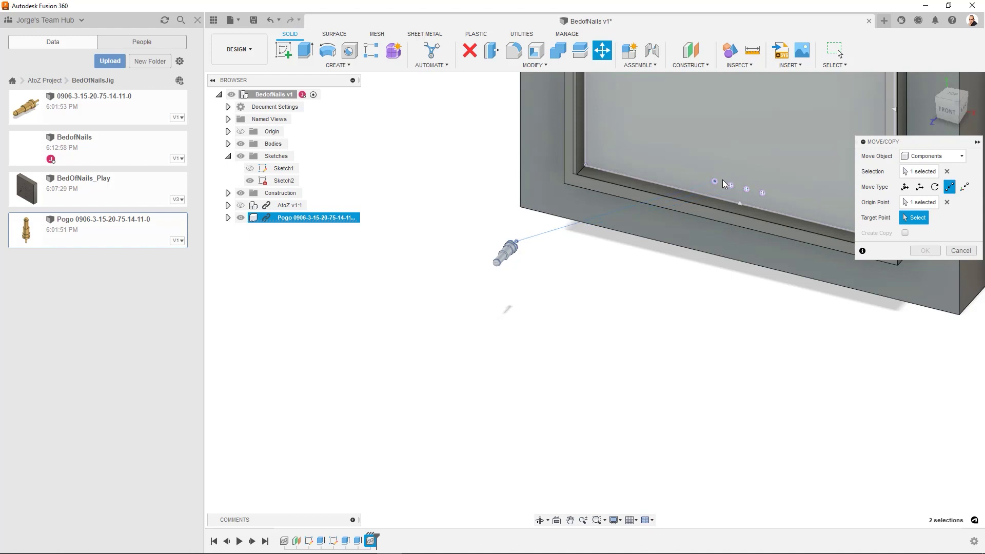
{"action": "left_click", "coordinate": [716, 182]}
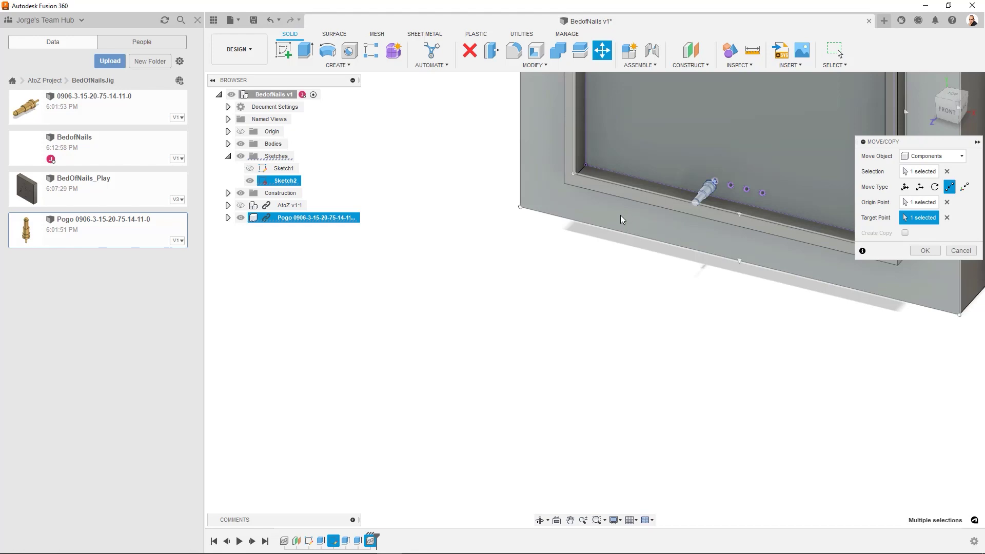
{"action": "left_click", "coordinate": [925, 250]}
- Insert a second Pogo pin into the current design for point-to-point placement
{"action": "right_click", "coordinate": [99, 224]}
{"action": "left_click", "coordinate": [131, 230]}
{"action": "left_click", "coordinate": [949, 187]}
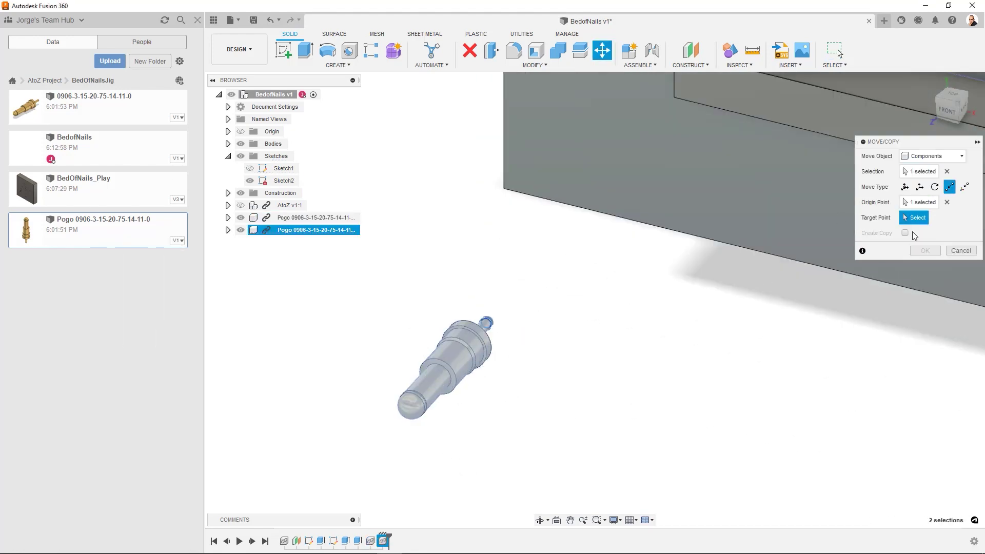
{"action": "scroll", "coordinate": [760, 149], "scroll_direction": "down", "scroll_amount": 3}
- Snap the second pin onto the top hole and view the block from the front
{"action": "left_click", "coordinate": [755, 156]}
{"action": "key", "text": "Return"}
{"action": "left_click", "coordinate": [947, 109]}
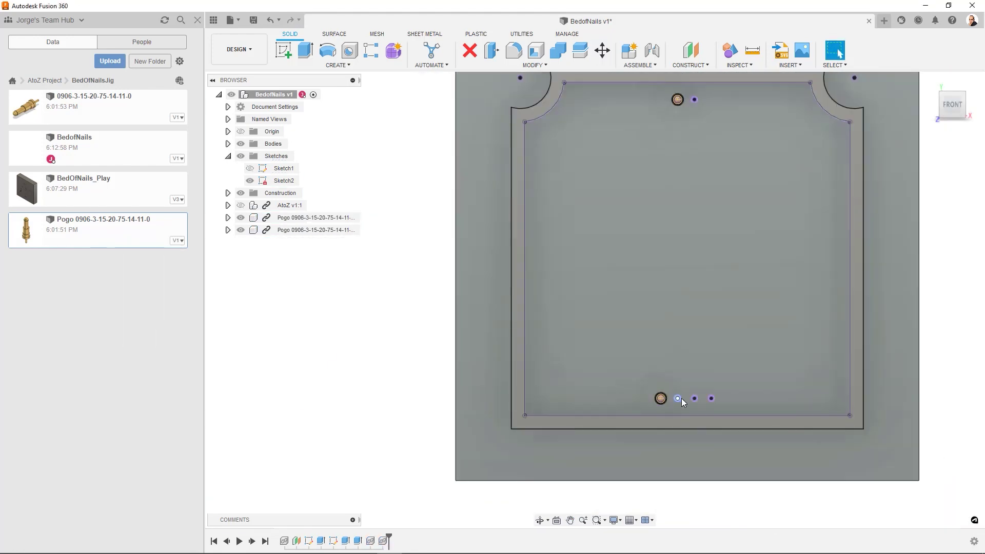
{"action": "scroll", "coordinate": [660, 399], "scroll_direction": "down", "scroll_amount": 3}
- Rectangular-pattern the bottom pin along the bottom sketch line into 4 pins, 2.54 mm apart
{"action": "left_click", "coordinate": [365, 62]}
{"action": "left_click", "coordinate": [393, 291]}
{"action": "left_click", "coordinate": [655, 396]}
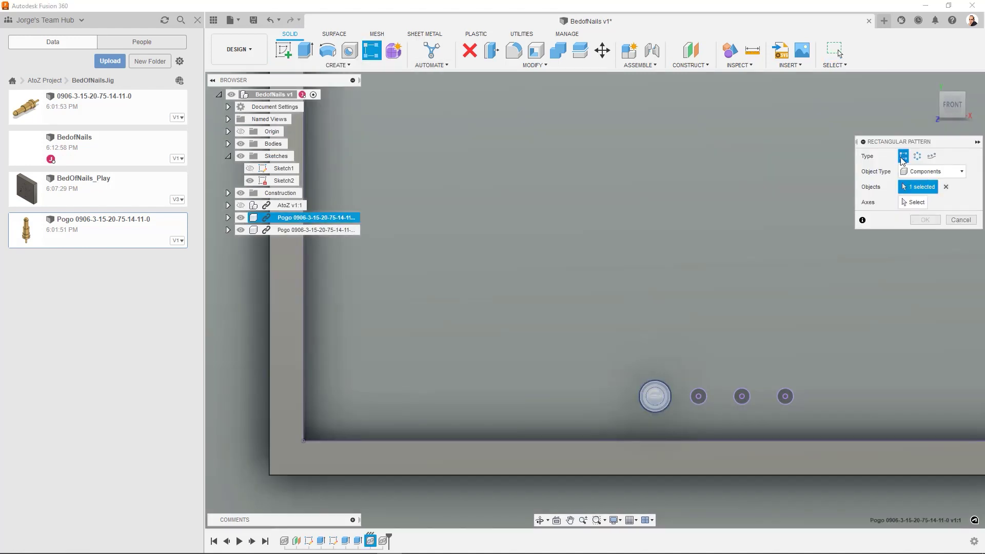
{"action": "left_click", "coordinate": [672, 440]}
{"action": "type", "text": "2.54"}
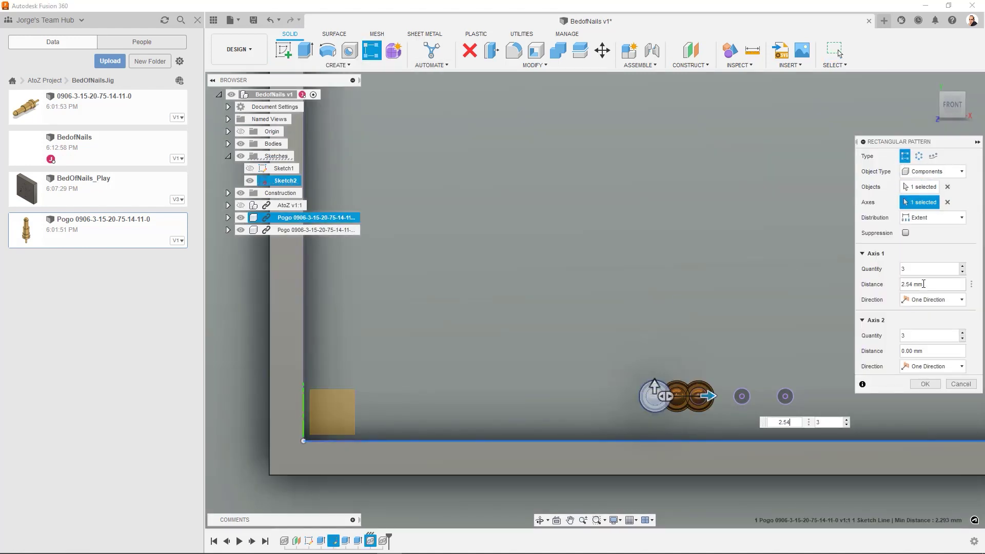
{"action": "left_click", "coordinate": [947, 269]}
{"action": "type", "text": "4"}
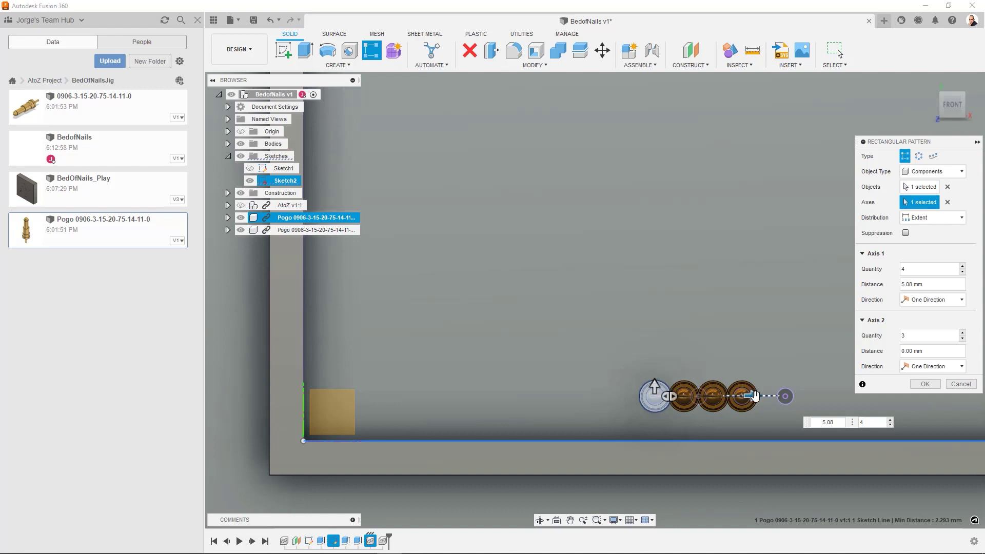
{"action": "left_click_drag", "start_coordinate": [726, 395], "coordinate": [808, 396]}
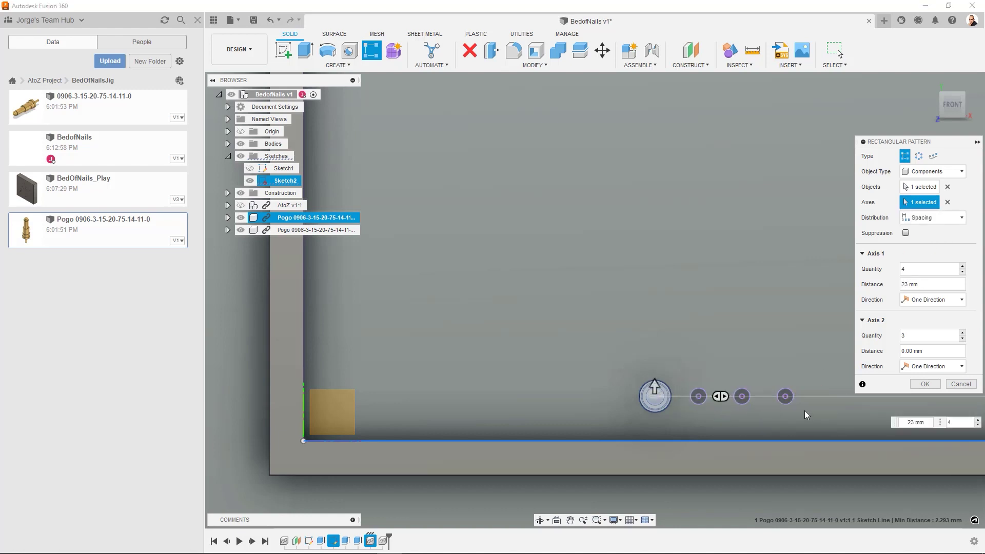
{"action": "left_click", "coordinate": [808, 415]}
{"action": "key", "text": "Return"}
{"action": "scroll", "coordinate": [623, 310], "scroll_direction": "down", "scroll_amount": 10}
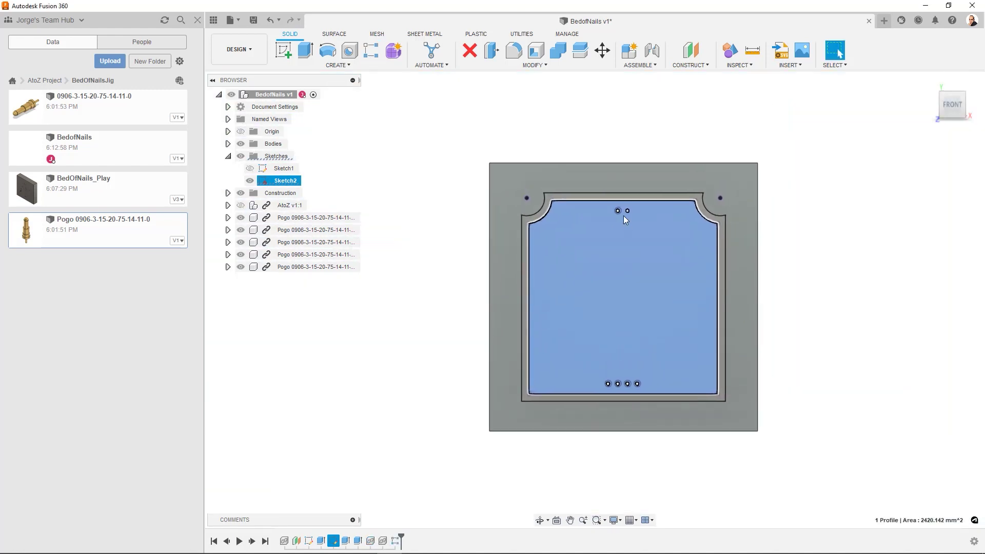
{"action": "scroll", "coordinate": [623, 214], "scroll_direction": "up", "scroll_amount": 10}
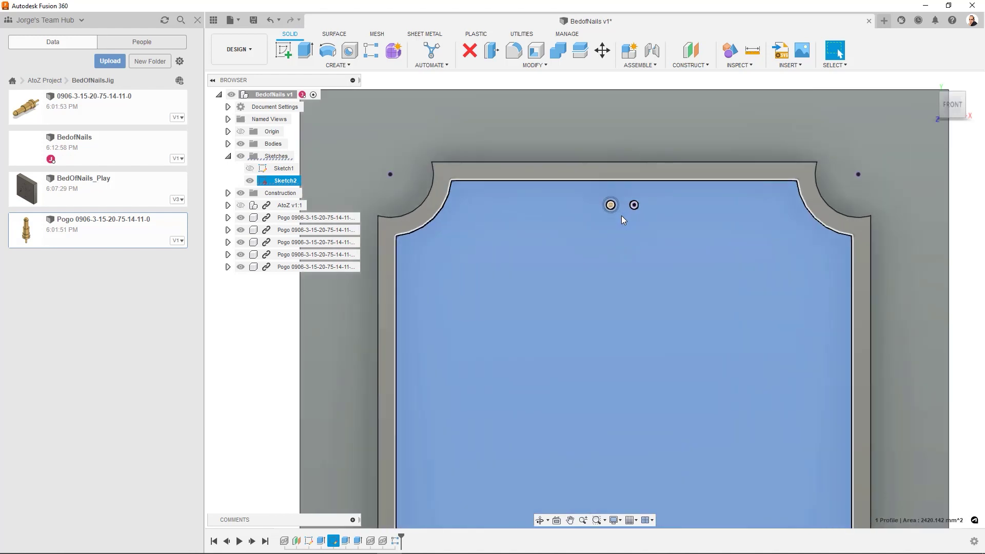
- Start a rectangular pattern of the top pin along the bottom sketch line
{"action": "scroll", "coordinate": [623, 220], "scroll_direction": "up", "scroll_amount": 1}
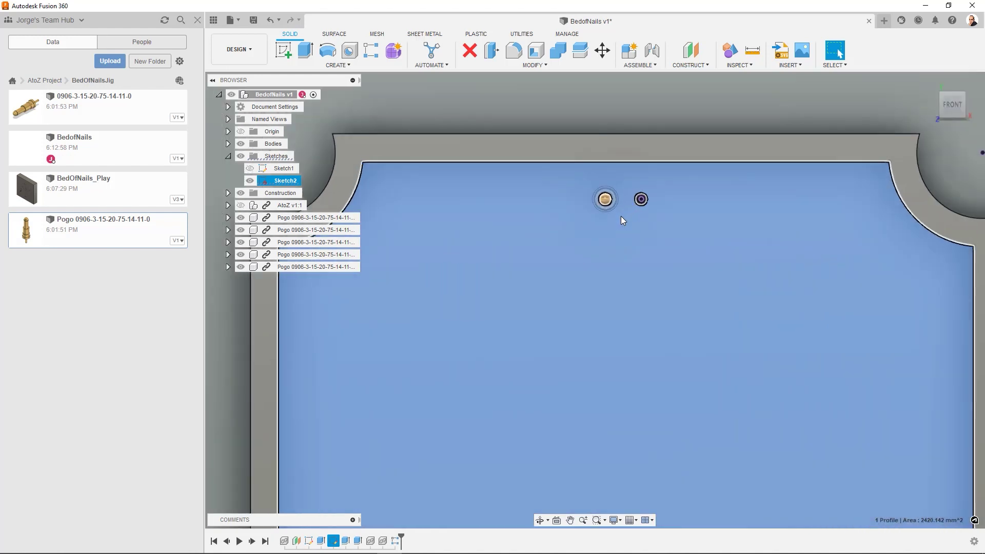
{"action": "left_click", "coordinate": [620, 217]}
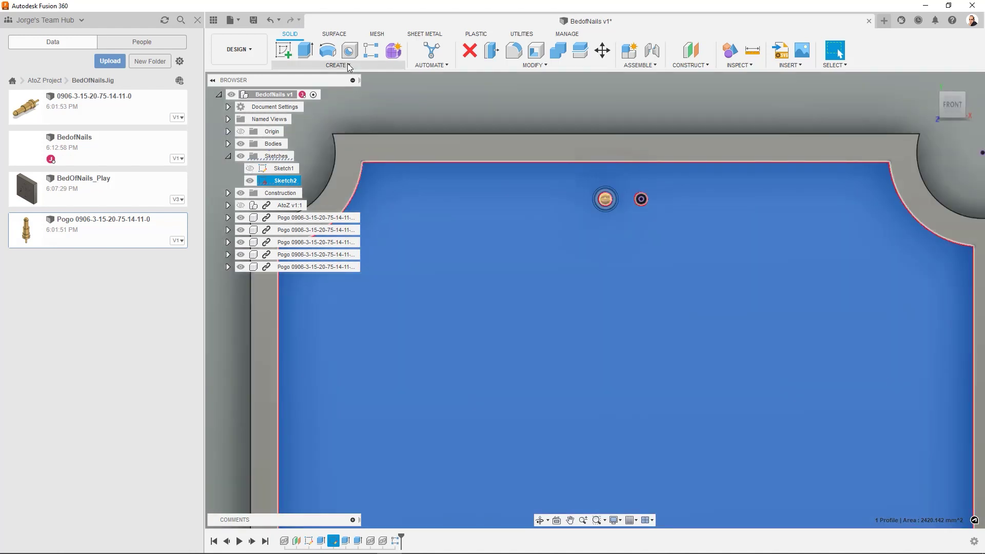
{"action": "left_click", "coordinate": [348, 66]}
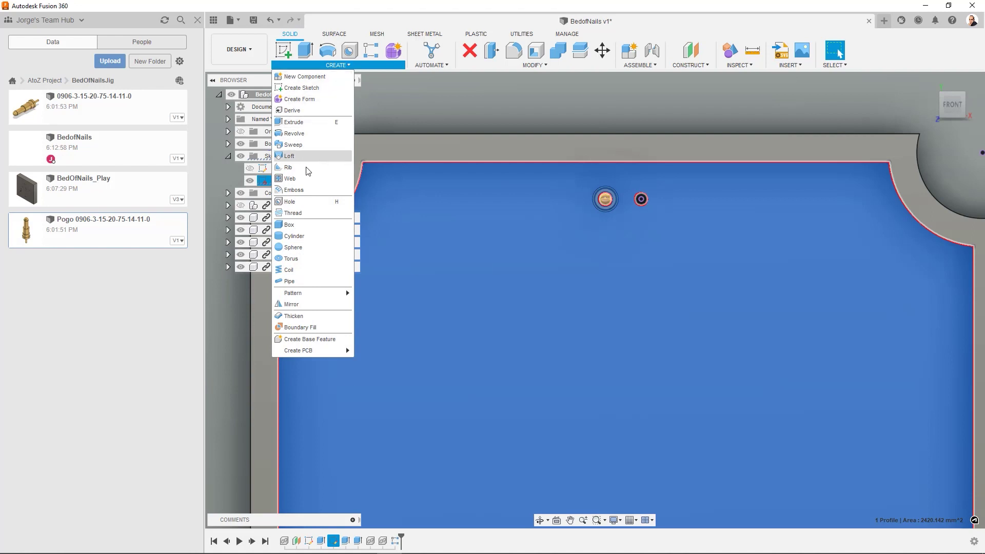
{"action": "mouse_move", "coordinate": [302, 293]}
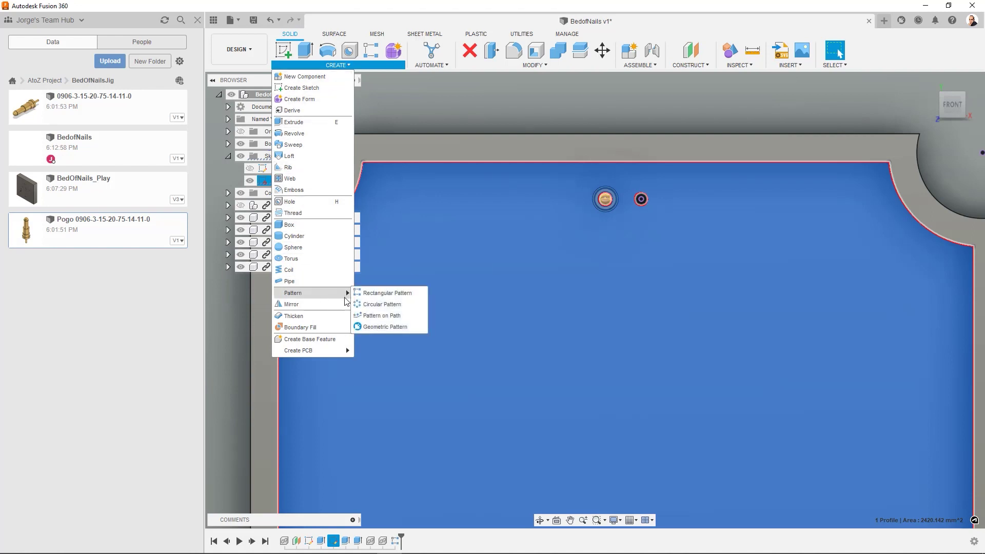
{"action": "left_click", "coordinate": [390, 291]}
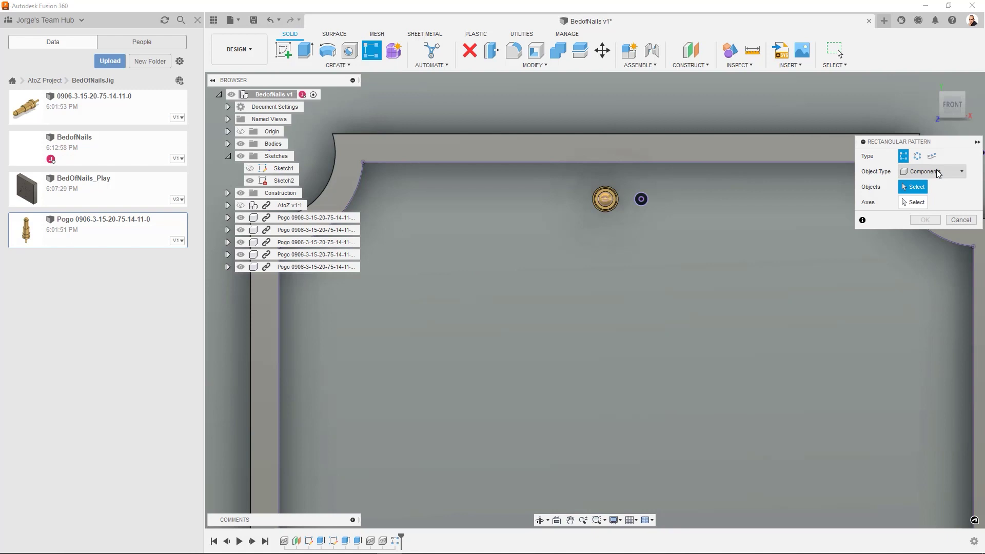
{"action": "left_click", "coordinate": [612, 206]}
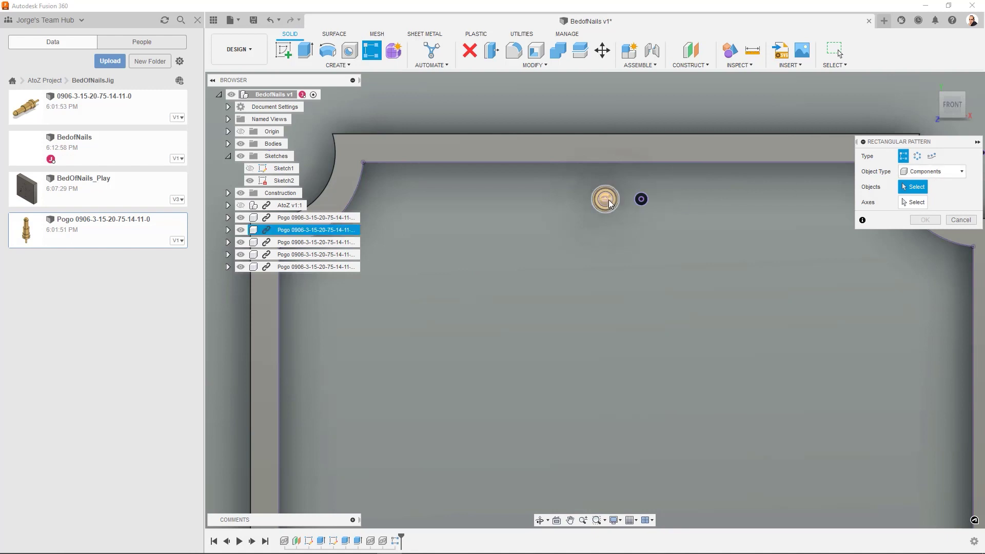
{"action": "left_click", "coordinate": [610, 204]}
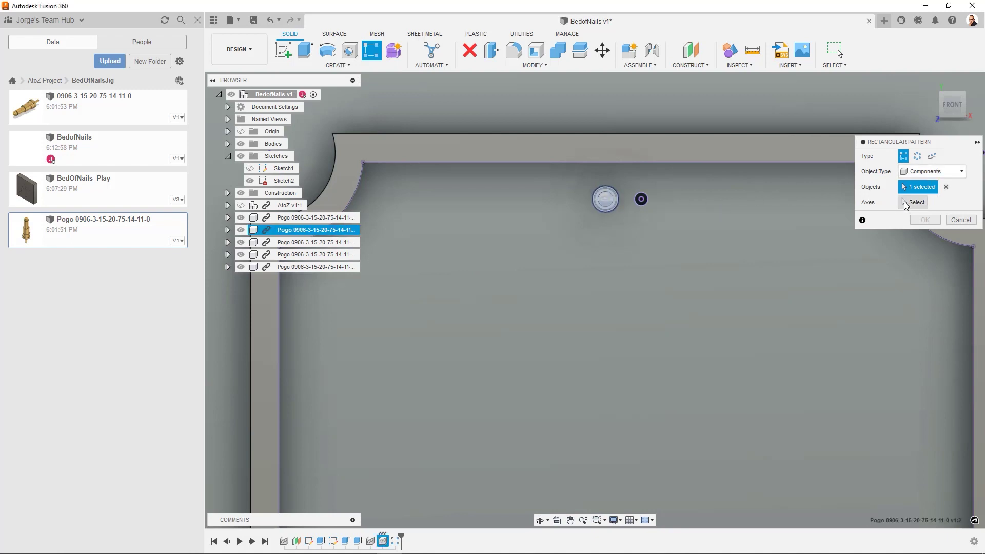
{"action": "left_click", "coordinate": [913, 203]}
{"action": "scroll", "coordinate": [609, 165], "scroll_direction": "down", "scroll_amount": 1}
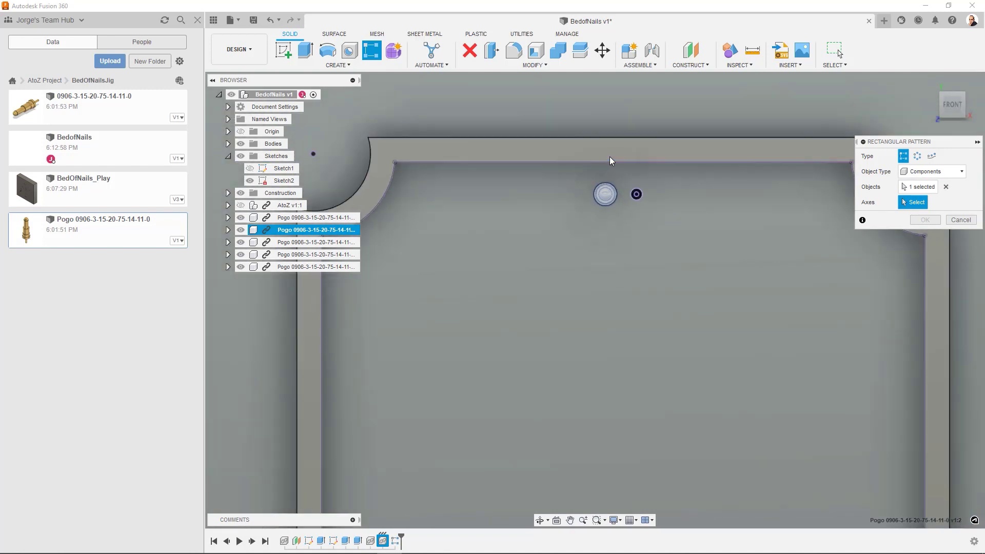
{"action": "scroll", "coordinate": [609, 163], "scroll_direction": "down", "scroll_amount": 4}
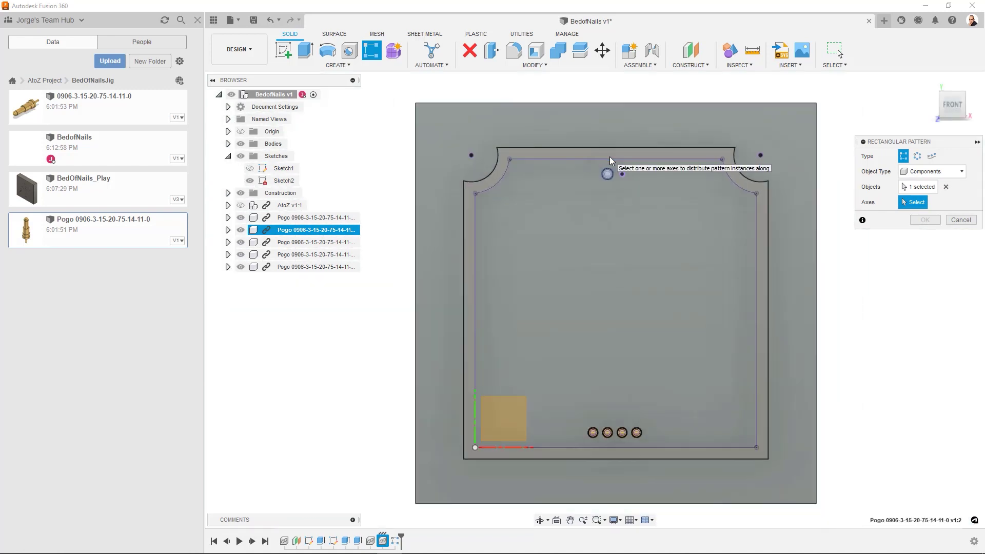
{"action": "left_click", "coordinate": [509, 448]}
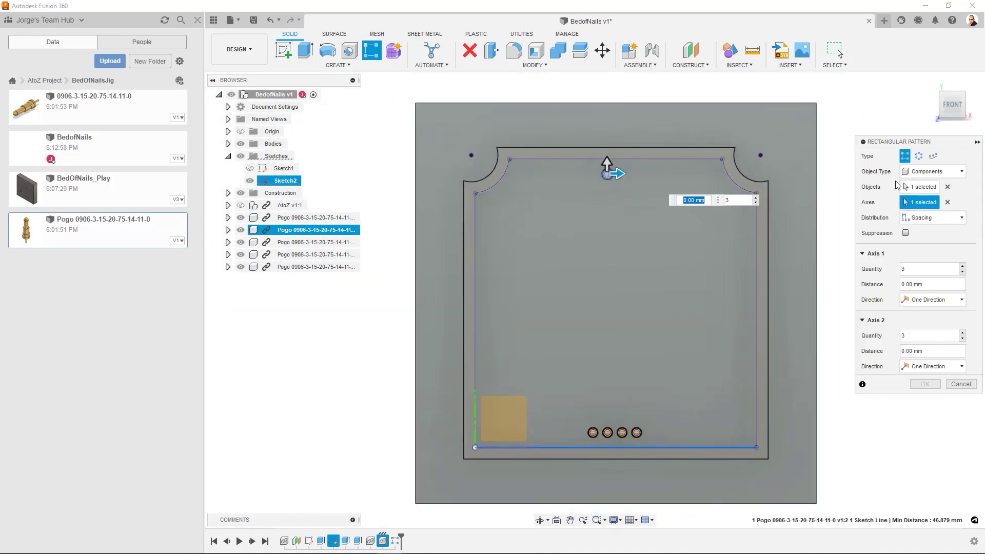
- Set the pattern to quantity 2 with 2.54 mm spacing and confirm it
{"action": "double_click", "coordinate": [909, 269]}
{"action": "type", "text": "2"}
{"action": "left_click_drag", "start_coordinate": [913, 286], "coordinate": [896, 285]}
{"action": "type", "text": "2.54"}
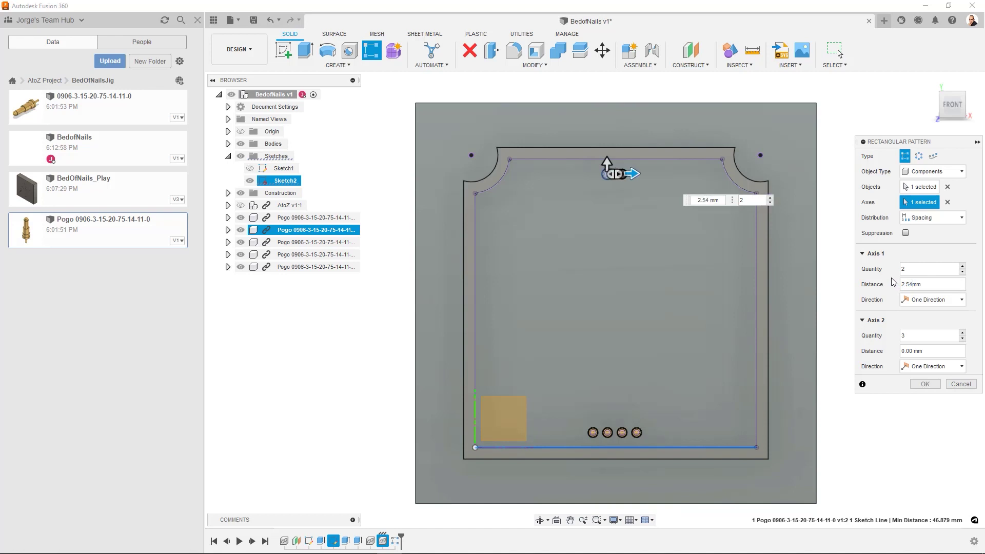
{"action": "scroll", "coordinate": [610, 172], "scroll_direction": "up", "scroll_amount": 6}
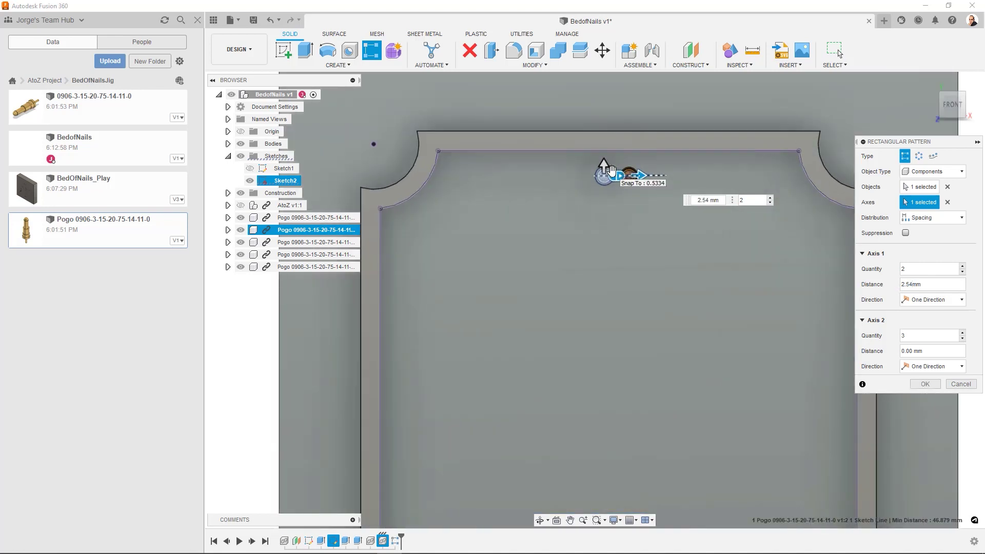
{"action": "scroll", "coordinate": [612, 172], "scroll_direction": "up", "scroll_amount": 2}
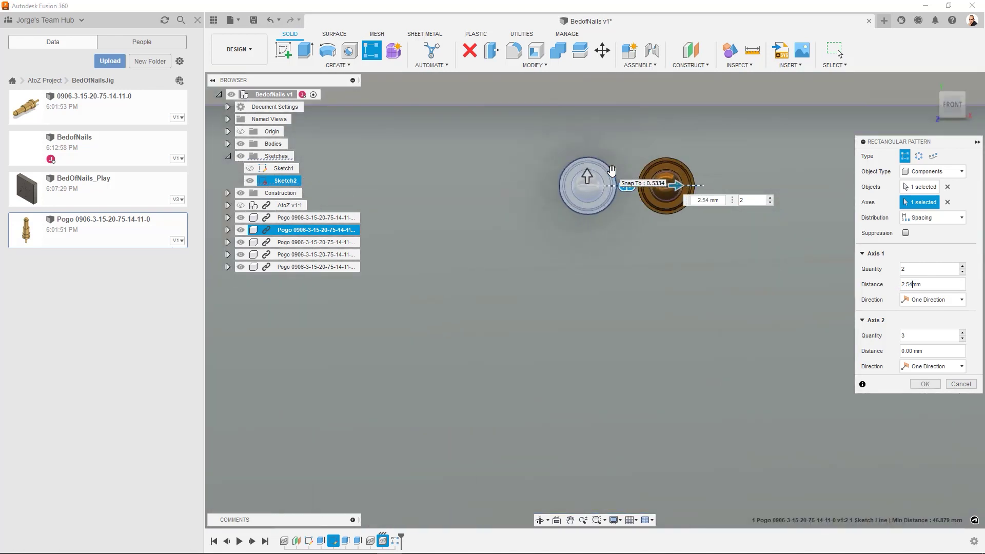
{"action": "left_click", "coordinate": [922, 384]}
- Zoom out to the Home isometric view showing all six Pogo pins in the block
{"action": "scroll", "coordinate": [644, 307], "scroll_direction": "down", "scroll_amount": 3}
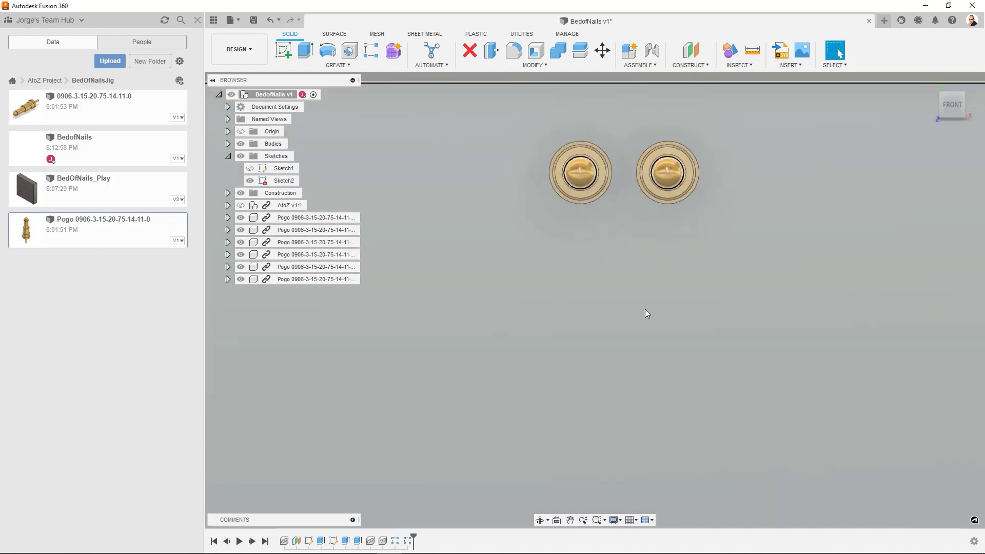
{"action": "scroll", "coordinate": [628, 293], "scroll_direction": "down", "scroll_amount": 4}
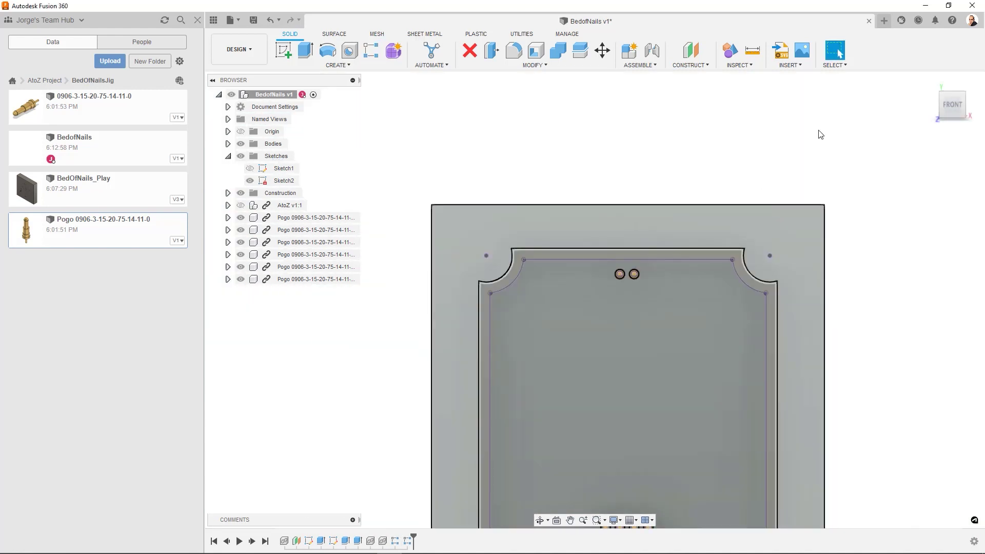
{"action": "left_click", "coordinate": [930, 82]}
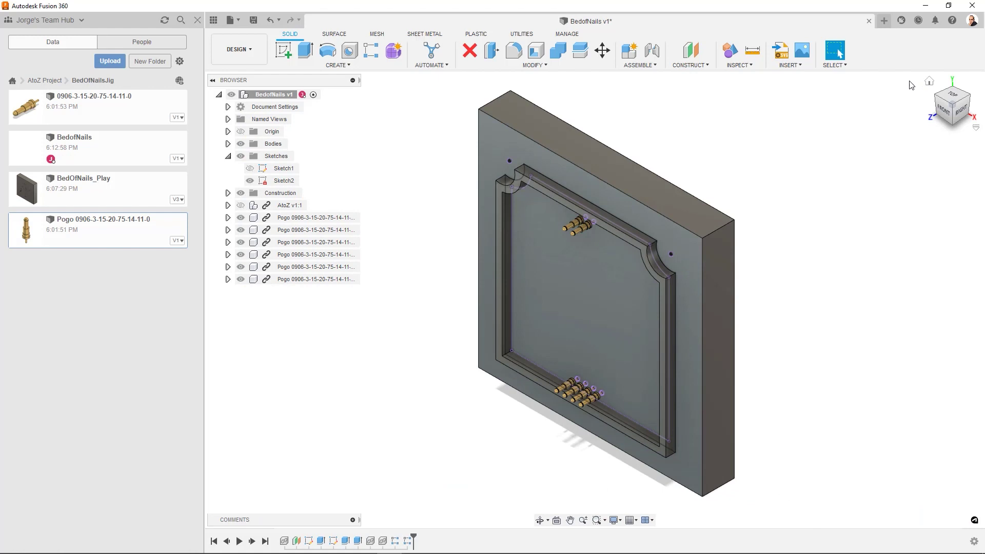